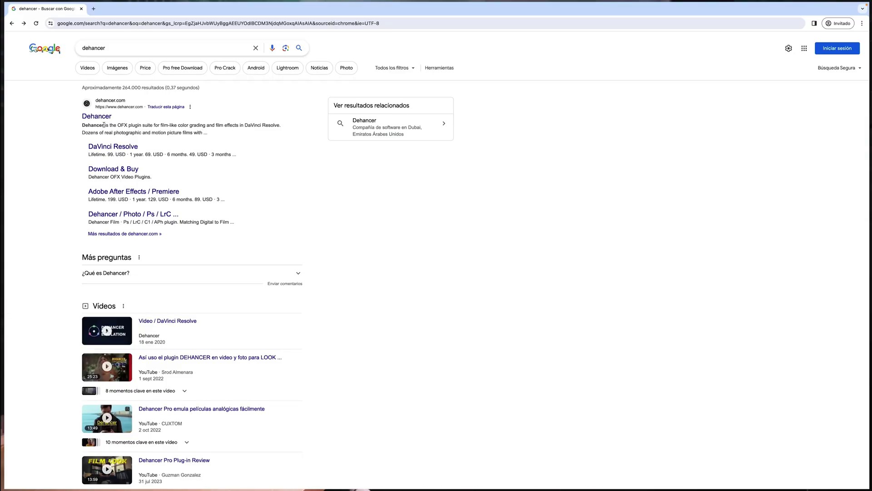
Open the official Dehancer website and scroll through its film profiles and comparison examples
{"action": "left_click", "coordinate": [97, 117]}
{"action": "scroll", "coordinate": [499, 161], "scroll_direction": "down", "scroll_amount": 4}
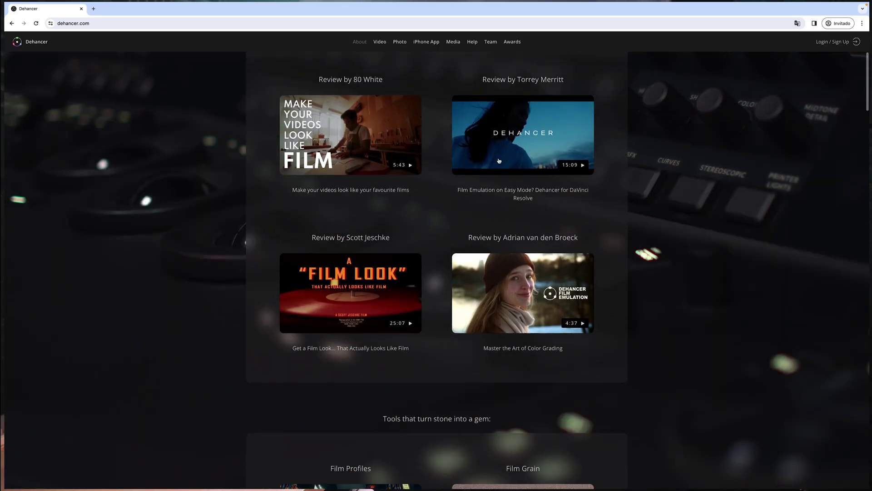
{"action": "scroll", "coordinate": [499, 161], "scroll_direction": "down", "scroll_amount": 5}
{"action": "scroll", "coordinate": [499, 161], "scroll_direction": "down", "scroll_amount": 3}
{"action": "scroll", "coordinate": [499, 161], "scroll_direction": "down", "scroll_amount": 3}
{"action": "scroll", "coordinate": [500, 160], "scroll_direction": "down", "scroll_amount": 6}
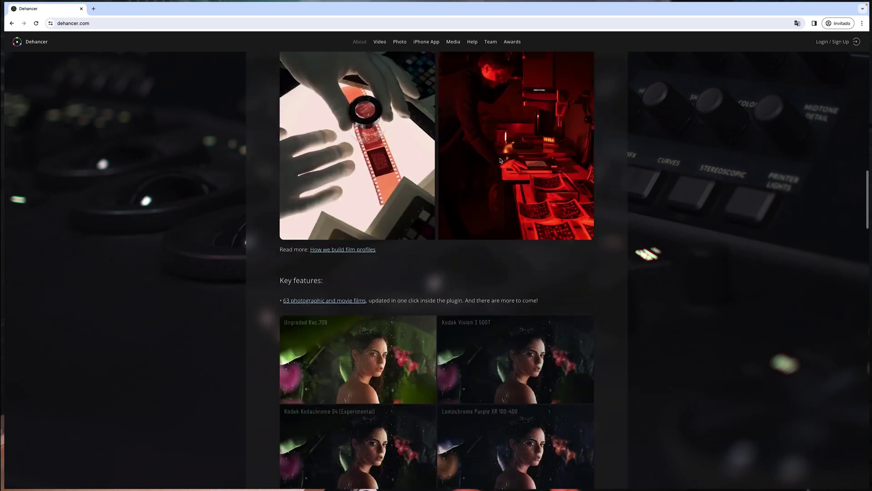
{"action": "scroll", "coordinate": [500, 160], "scroll_direction": "down", "scroll_amount": 6}
{"action": "scroll", "coordinate": [500, 160], "scroll_direction": "down", "scroll_amount": 6}
{"action": "scroll", "coordinate": [500, 160], "scroll_direction": "down", "scroll_amount": 5}
{"action": "scroll", "coordinate": [500, 159], "scroll_direction": "down", "scroll_amount": 5}
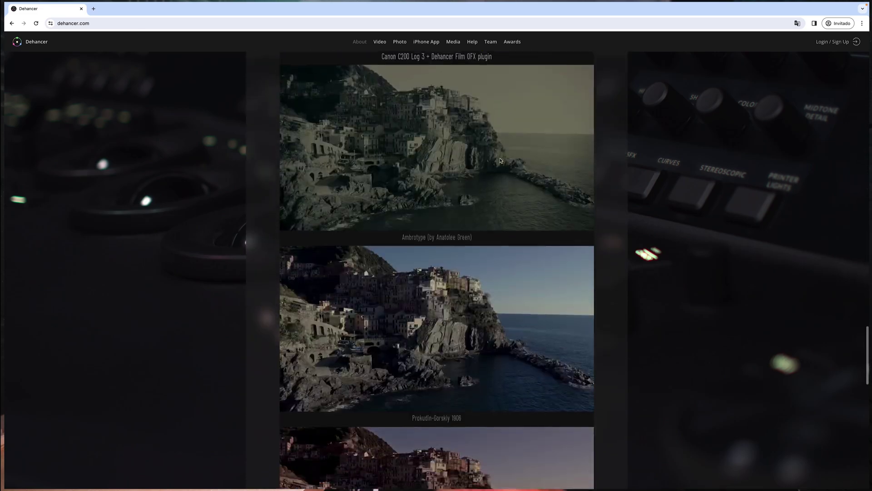
{"action": "scroll", "coordinate": [500, 160], "scroll_direction": "down", "scroll_amount": 5}
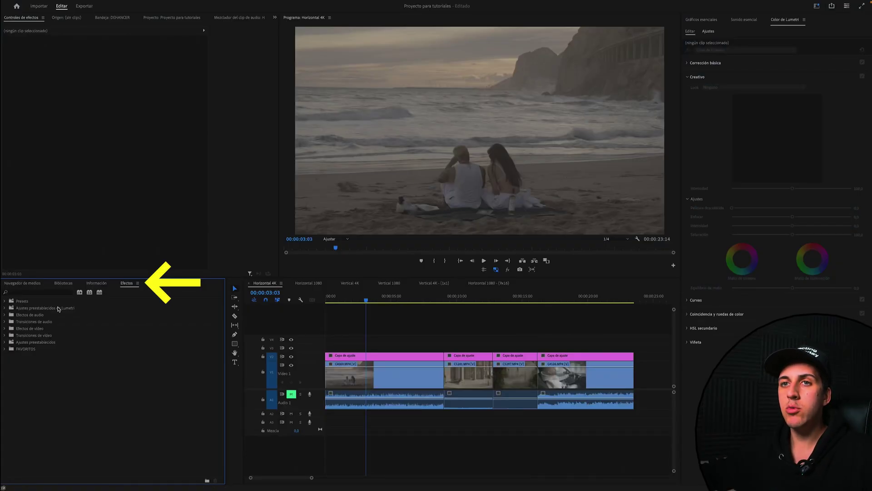
Search the effects for 'dehancer' and drop Dehancer Pro v2.0 onto the first adjustment layer
{"action": "left_click", "coordinate": [65, 292]}
{"action": "type", "text": "dehancer"}
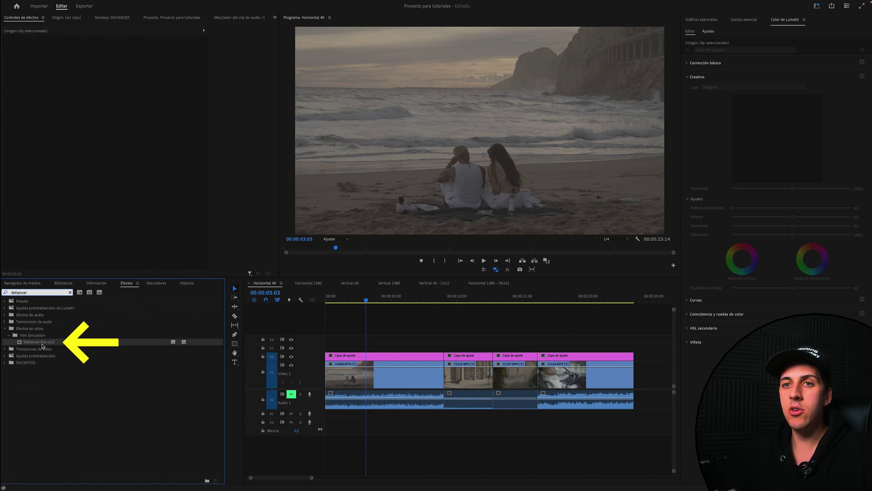
{"action": "left_click", "coordinate": [30, 343]}
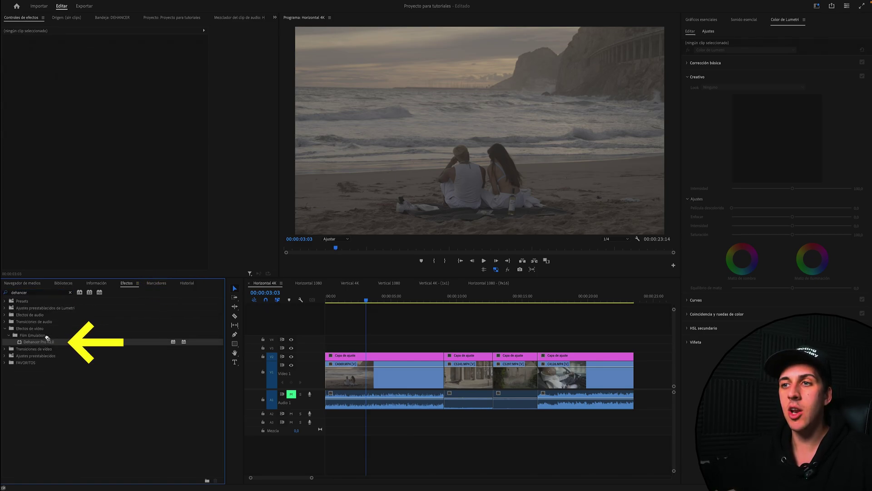
{"action": "mouse_move", "coordinate": [30, 346]}
{"action": "left_mouse_down"}
{"action": "mouse_move", "coordinate": [258, 333]}
{"action": "mouse_move", "coordinate": [355, 355]}
{"action": "left_mouse_up"}
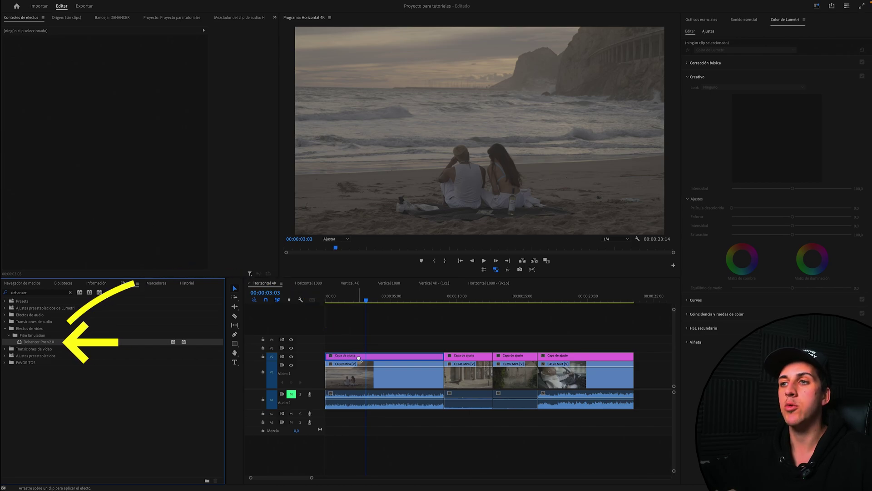
{"action": "left_click_drag", "start_coordinate": [355, 354], "coordinate": [356, 354]}
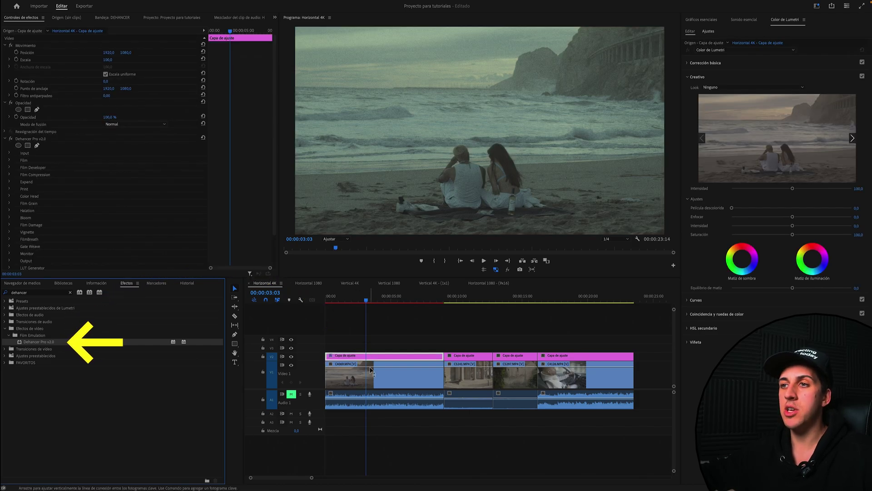
Glance at the Kodak Vision3 250D Film profile, then expand Input showing the Rec.709 source
{"action": "left_click", "coordinate": [374, 361]}
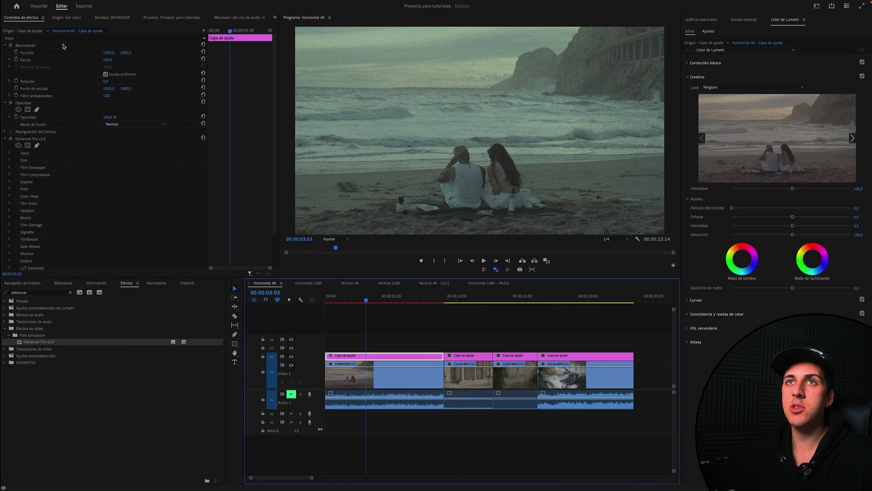
{"action": "scroll", "coordinate": [97, 156], "scroll_direction": "down", "scroll_amount": 2}
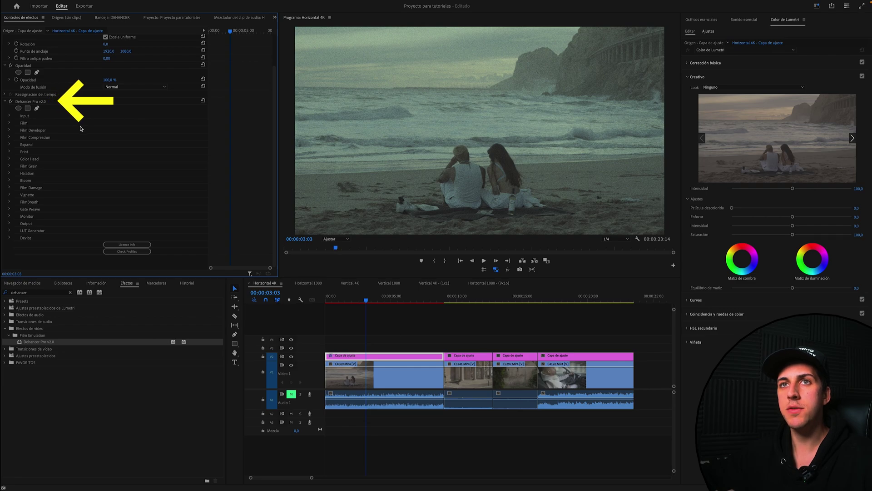
{"action": "left_click", "coordinate": [9, 123]}
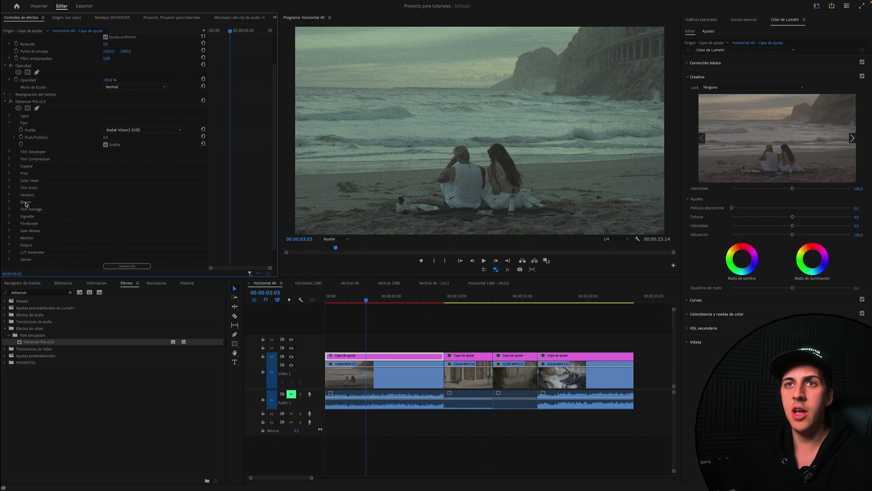
{"action": "left_click", "coordinate": [30, 124]}
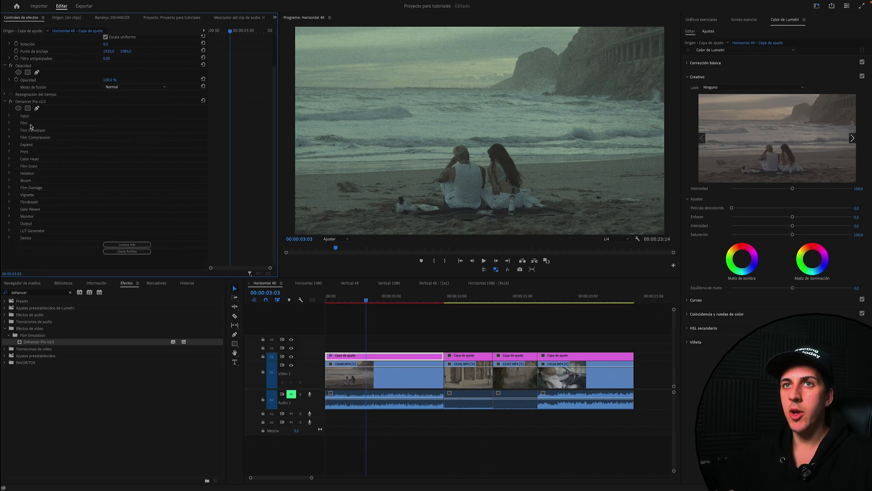
{"action": "left_click", "coordinate": [9, 116]}
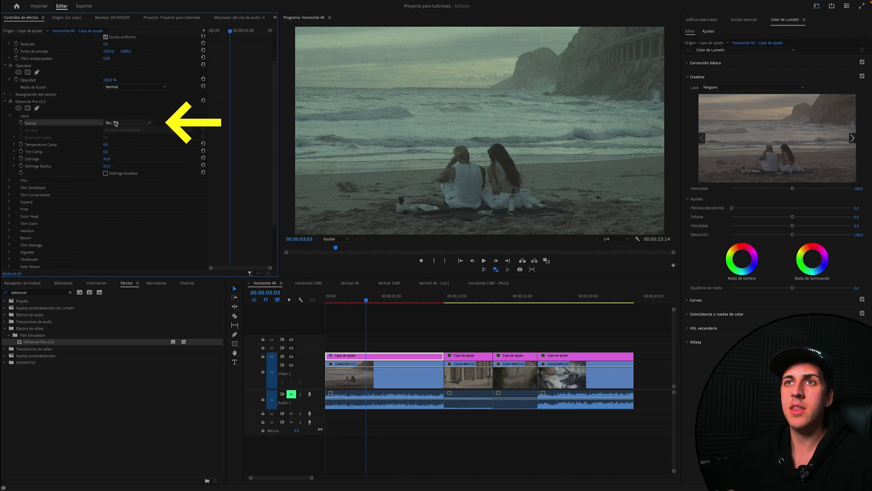
Change Dehancer's input source from Rec.709 to Choose Camera
{"action": "left_click", "coordinate": [112, 122]}
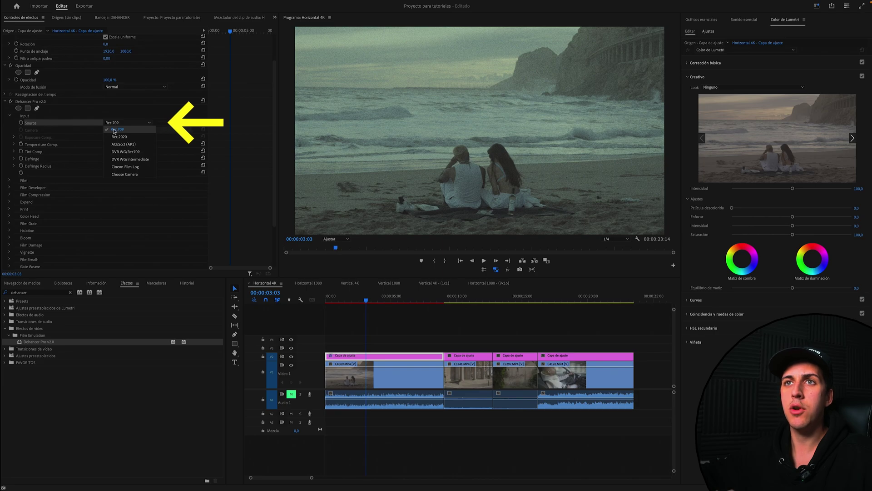
{"action": "left_click", "coordinate": [110, 130]}
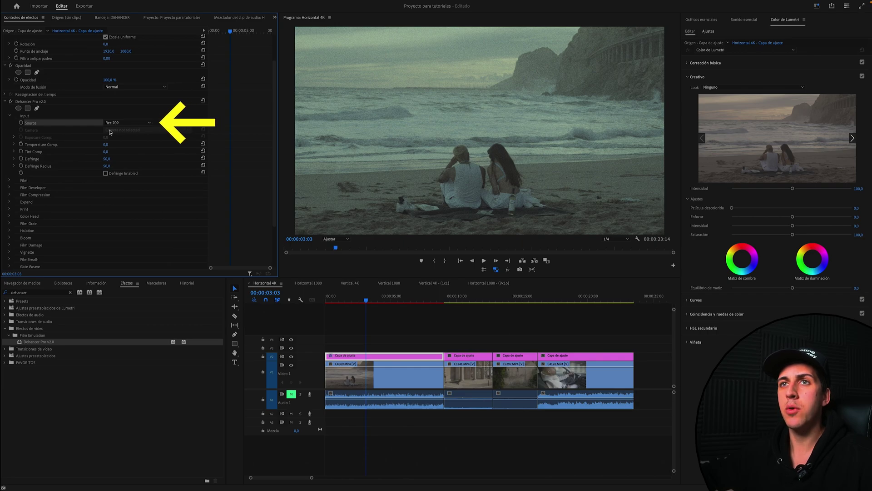
{"action": "left_click", "coordinate": [111, 123]}
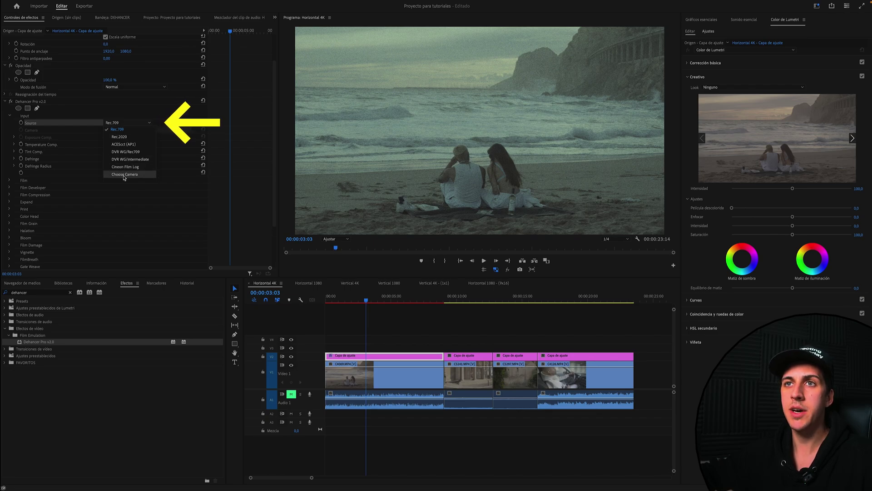
{"action": "left_click", "coordinate": [124, 175]}
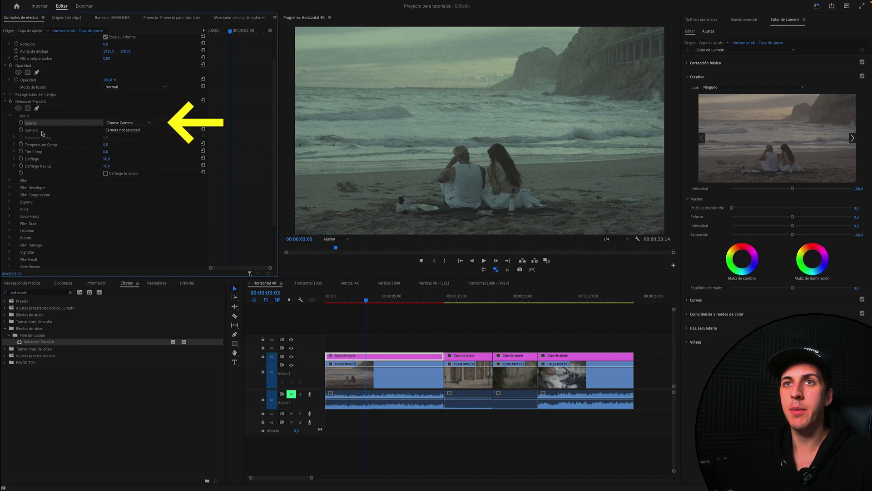
Browse the supported camera profiles, then expand Lumetri's Basic Correction showing input LUT None
{"action": "left_click", "coordinate": [119, 131]}
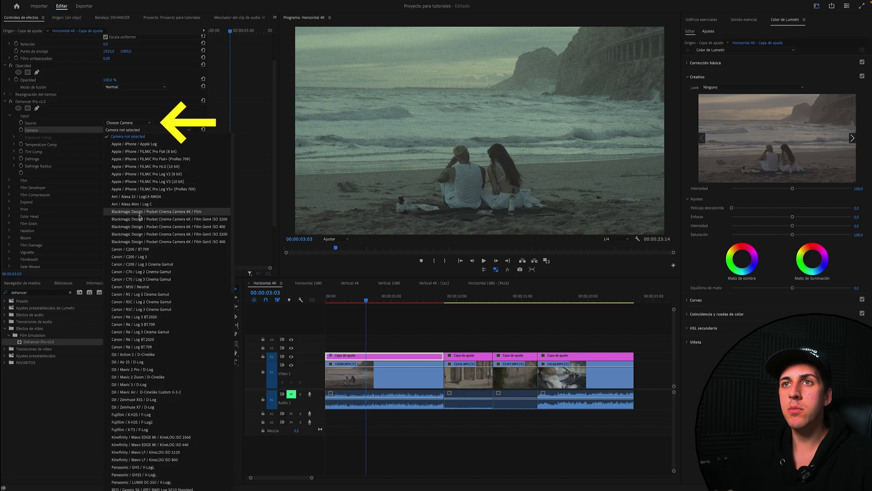
{"action": "scroll", "coordinate": [142, 193], "scroll_direction": "down", "scroll_amount": 3}
{"action": "scroll", "coordinate": [144, 196], "scroll_direction": "down", "scroll_amount": 3}
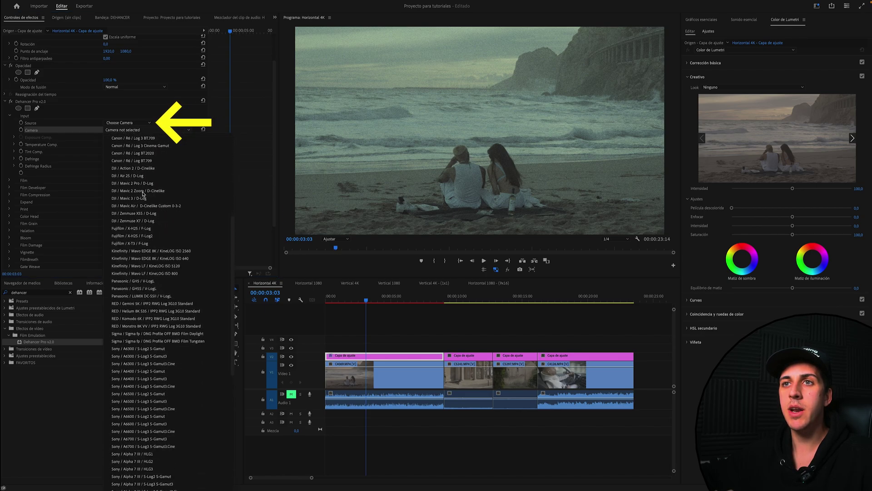
{"action": "scroll", "coordinate": [145, 200], "scroll_direction": "down", "scroll_amount": 3}
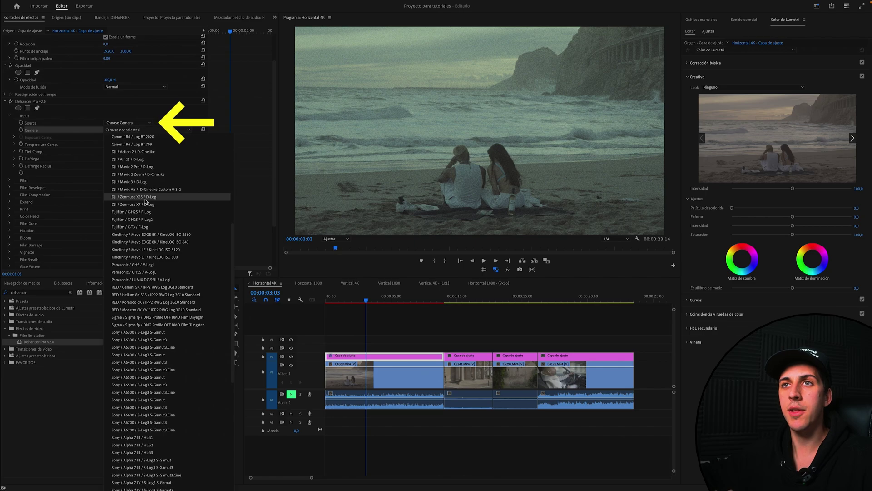
{"action": "scroll", "coordinate": [152, 187], "scroll_direction": "up", "scroll_amount": 9}
{"action": "scroll", "coordinate": [157, 178], "scroll_direction": "down", "scroll_amount": 3}
{"action": "scroll", "coordinate": [159, 182], "scroll_direction": "down", "scroll_amount": 4}
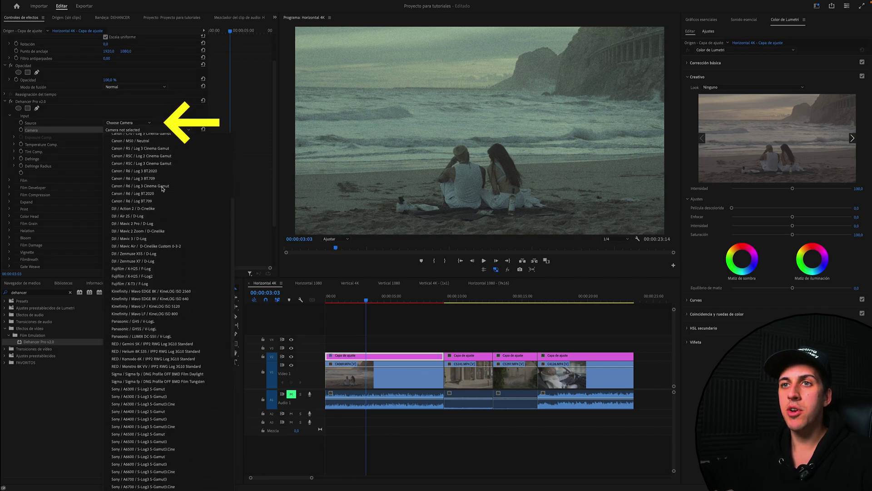
{"action": "scroll", "coordinate": [160, 185], "scroll_direction": "down", "scroll_amount": 3}
{"action": "scroll", "coordinate": [162, 189], "scroll_direction": "down", "scroll_amount": 3}
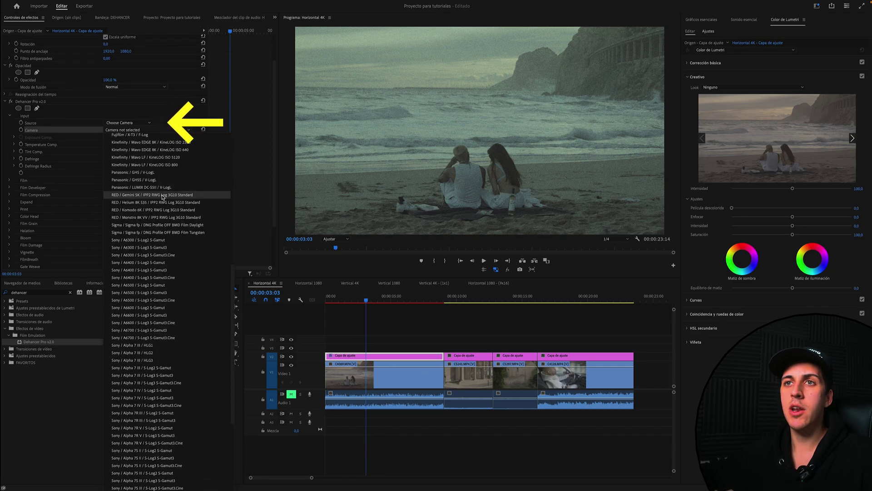
{"action": "scroll", "coordinate": [156, 186], "scroll_direction": "up", "scroll_amount": 3}
{"action": "scroll", "coordinate": [150, 175], "scroll_direction": "up", "scroll_amount": 3}
{"action": "scroll", "coordinate": [143, 164], "scroll_direction": "up", "scroll_amount": 3}
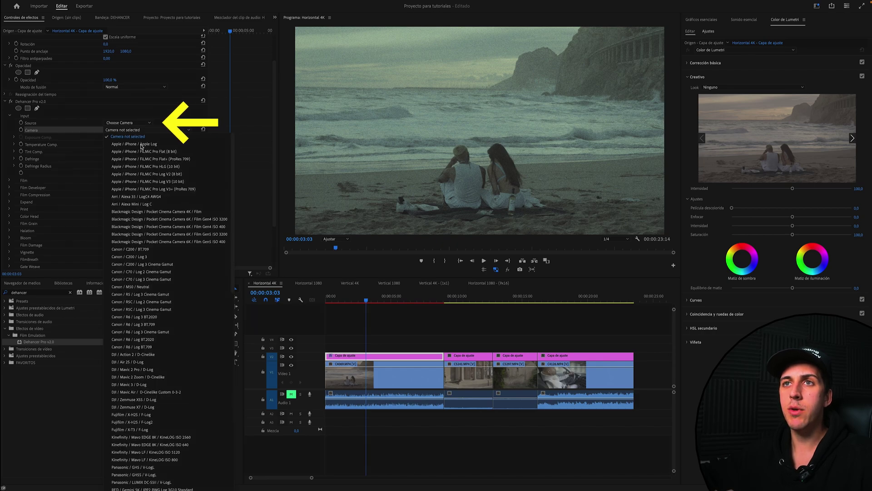
{"action": "left_click", "coordinate": [705, 62]}
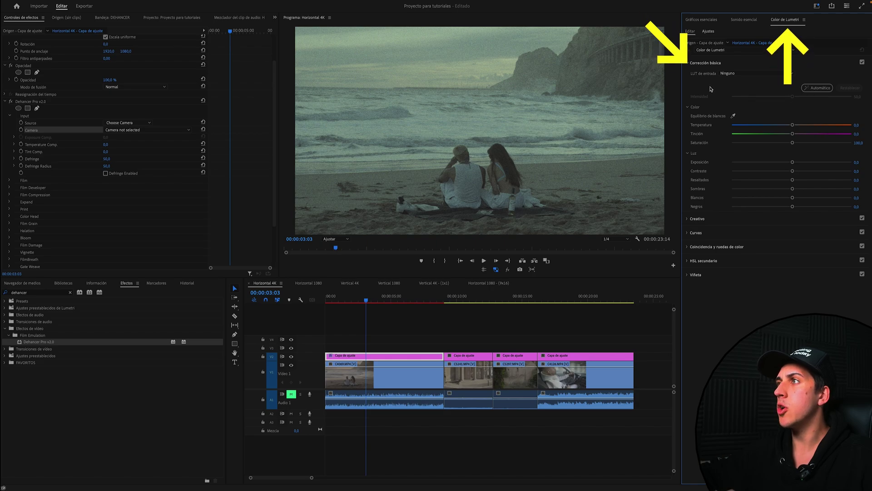
Step the playhead back and set the camera to Sony Alpha 7S III S-Log3 S-Gamut3.Cine
{"action": "left_click", "coordinate": [399, 321]}
{"action": "key", "text": "Left"}
{"action": "key", "text": "Left"}
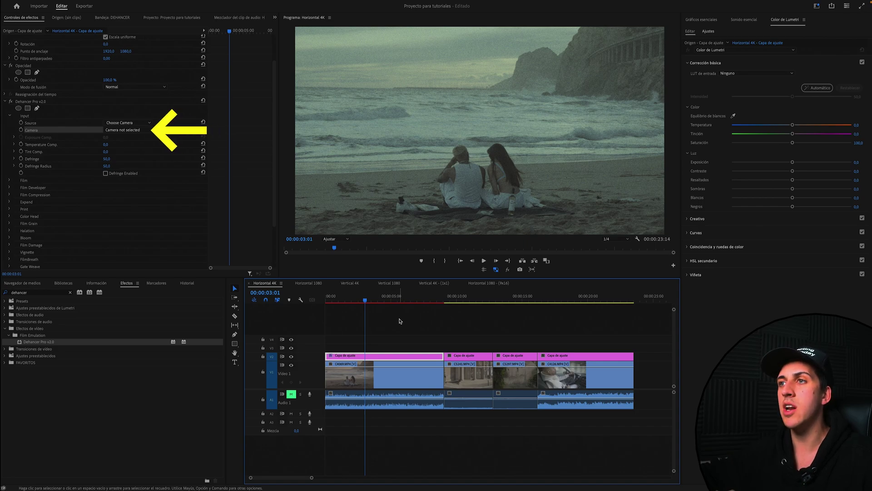
{"action": "left_click", "coordinate": [123, 130]}
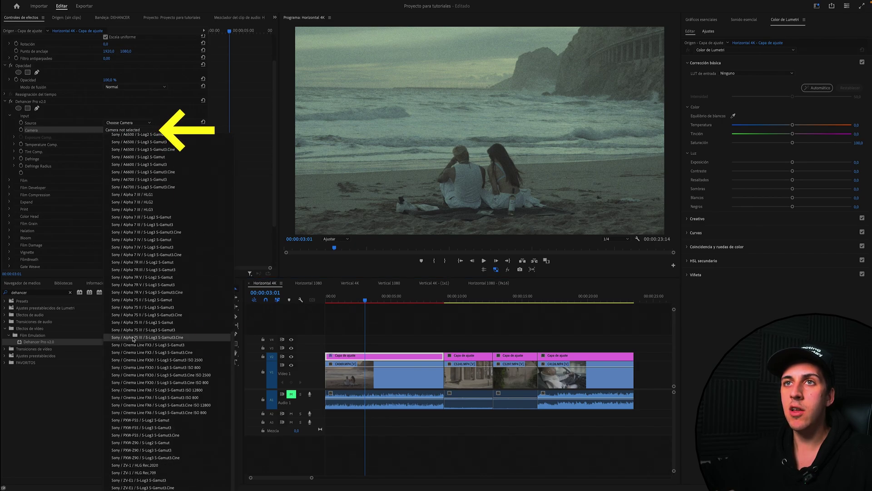
{"action": "left_click", "coordinate": [144, 337]}
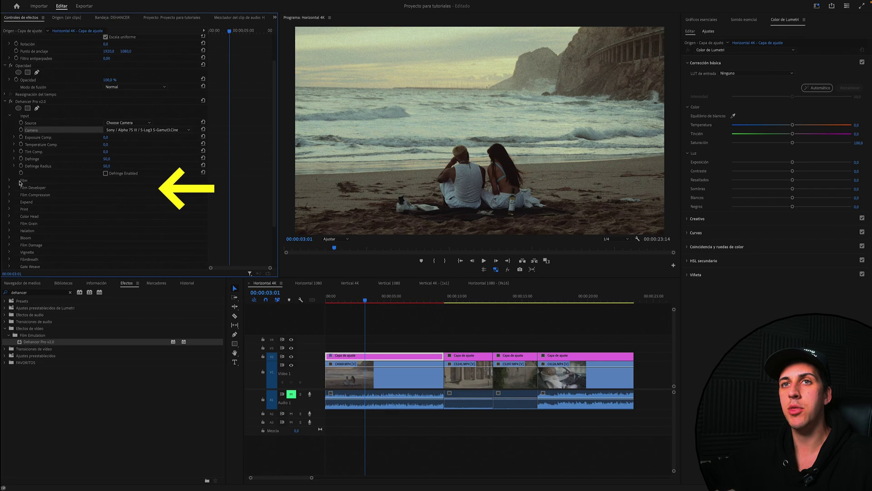
Try Kodak Portra 160VC, then set the film stock to Agfa Agfacolor Portrait XPS 160
{"action": "left_click", "coordinate": [10, 180]}
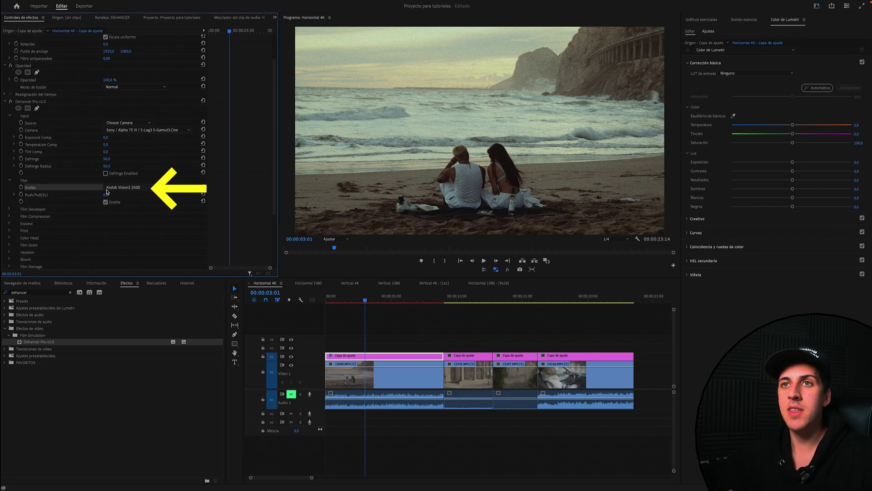
{"action": "left_click", "coordinate": [111, 188]}
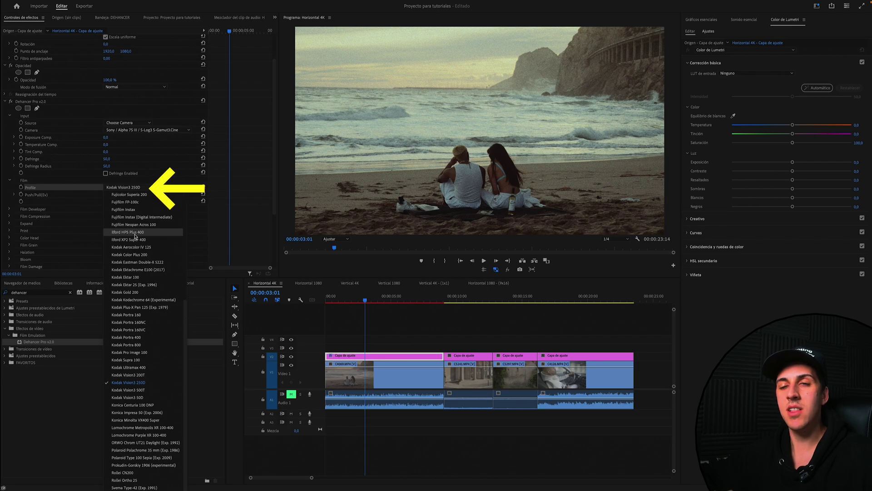
{"action": "scroll", "coordinate": [149, 225], "scroll_direction": "up", "scroll_amount": 5}
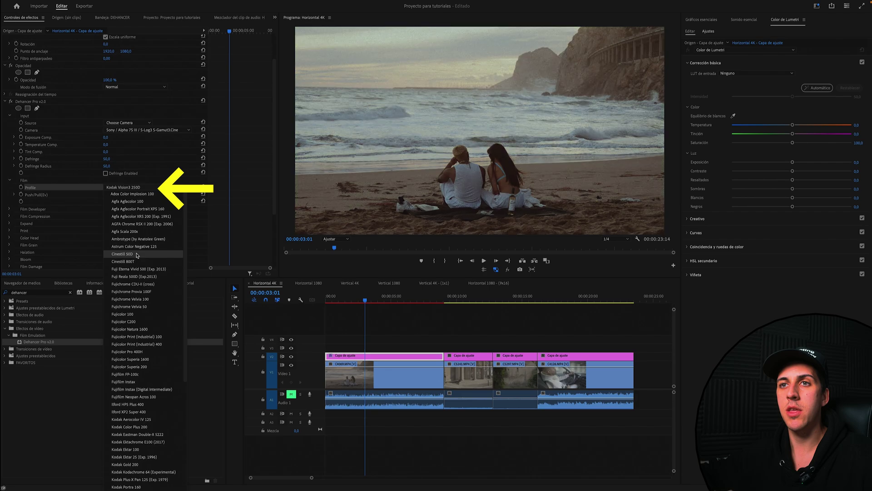
{"action": "left_click", "coordinate": [137, 256]}
{"action": "left_click", "coordinate": [141, 189]}
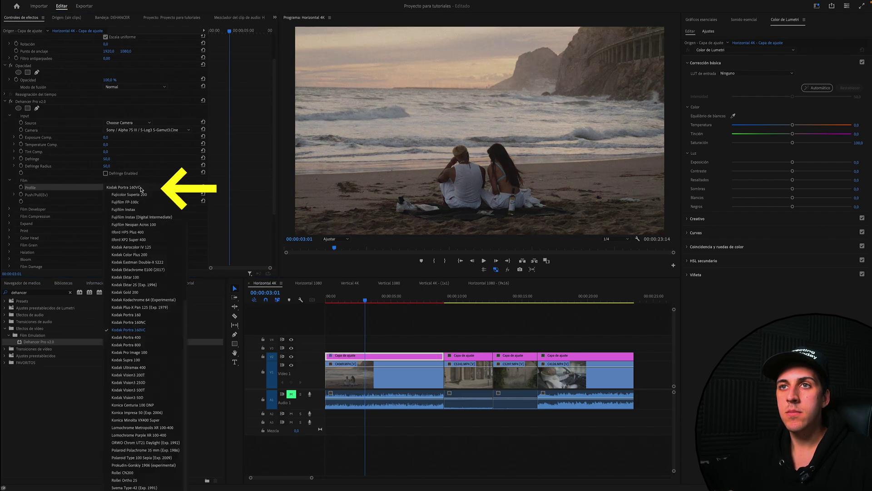
{"action": "scroll", "coordinate": [141, 195], "scroll_direction": "up", "scroll_amount": 10}
{"action": "left_click", "coordinate": [136, 201]}
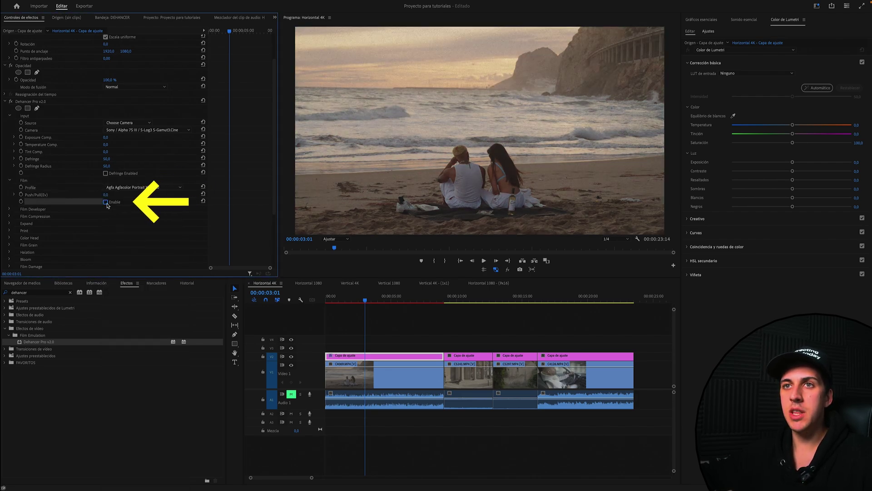
Toggle film emulation off and on to compare, then show the Expand settings
{"action": "left_click", "coordinate": [105, 201]}
{"action": "left_click", "coordinate": [106, 201]}
{"action": "left_click", "coordinate": [106, 201]}
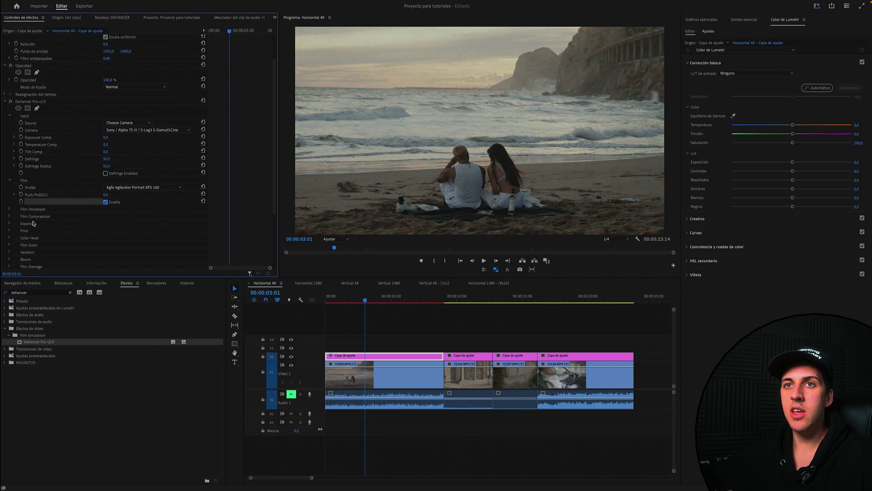
{"action": "left_click", "coordinate": [9, 223]}
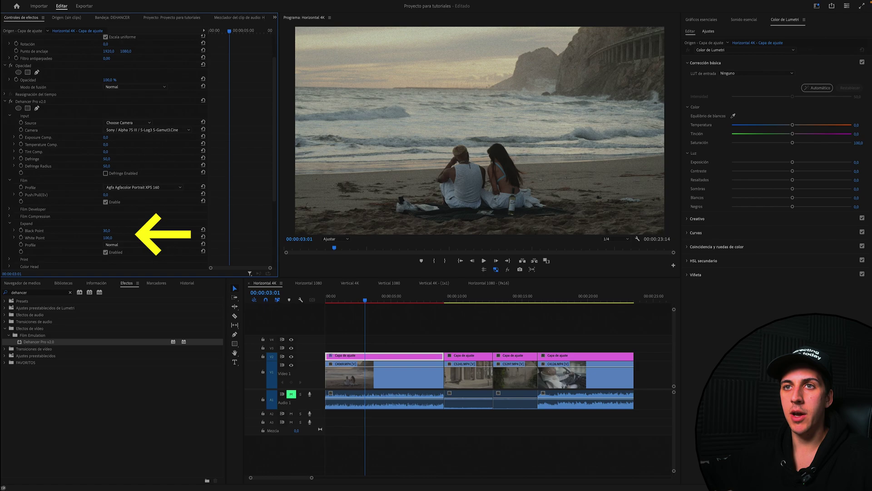
Collapse Expand and open Film Grain, showing the enabled 35 mm ISO 250 profile
{"action": "left_click", "coordinate": [9, 223]}
{"action": "scroll", "coordinate": [29, 169], "scroll_direction": "down", "scroll_amount": 3}
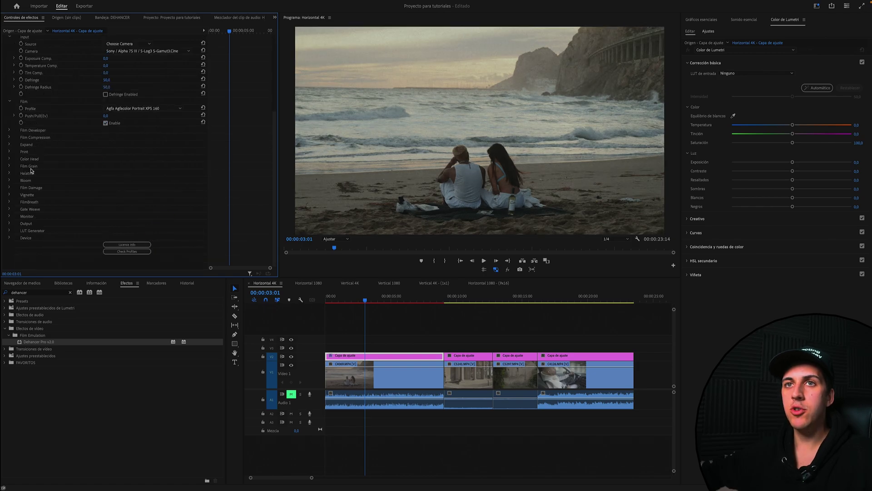
{"action": "left_click", "coordinate": [10, 166]}
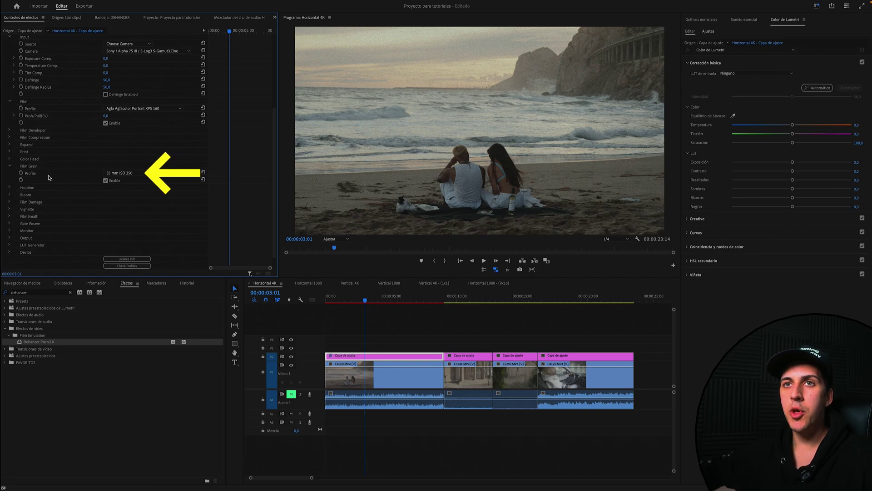
Set the grain profile to Custom, disable film grain, and collapse the Film and Film Grain groups
{"action": "left_click", "coordinate": [126, 172]}
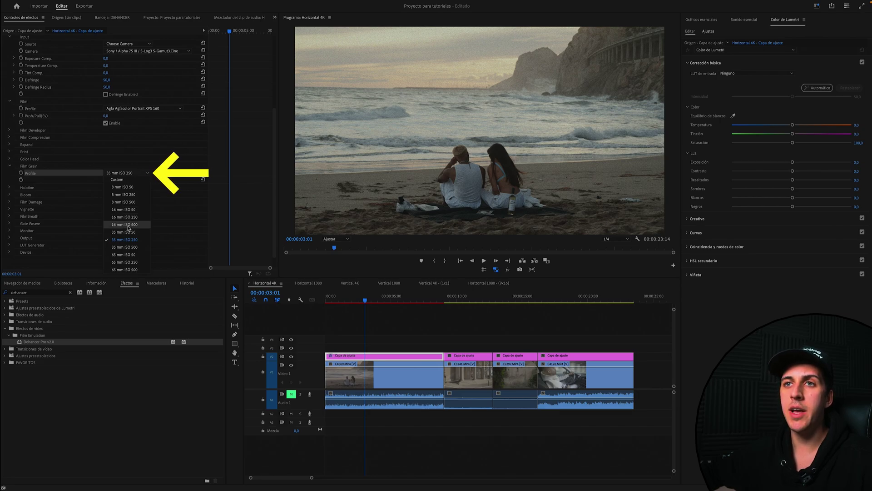
{"action": "left_click", "coordinate": [122, 179]}
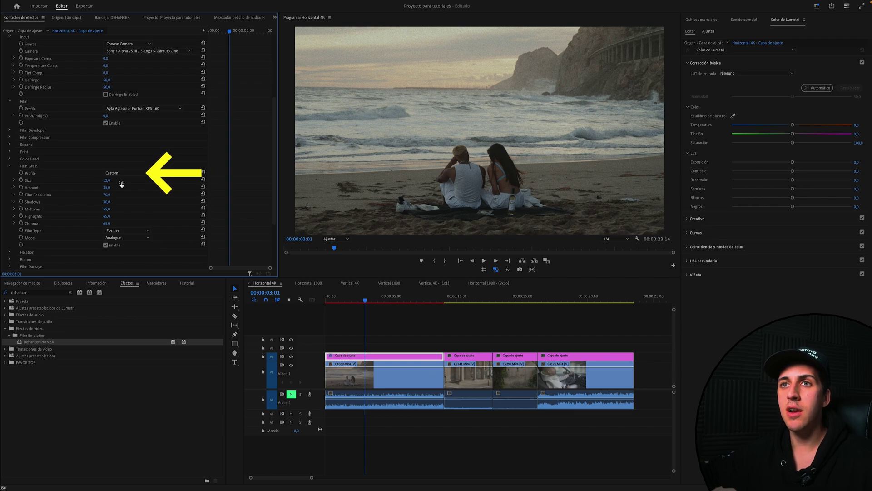
{"action": "left_click", "coordinate": [105, 245]}
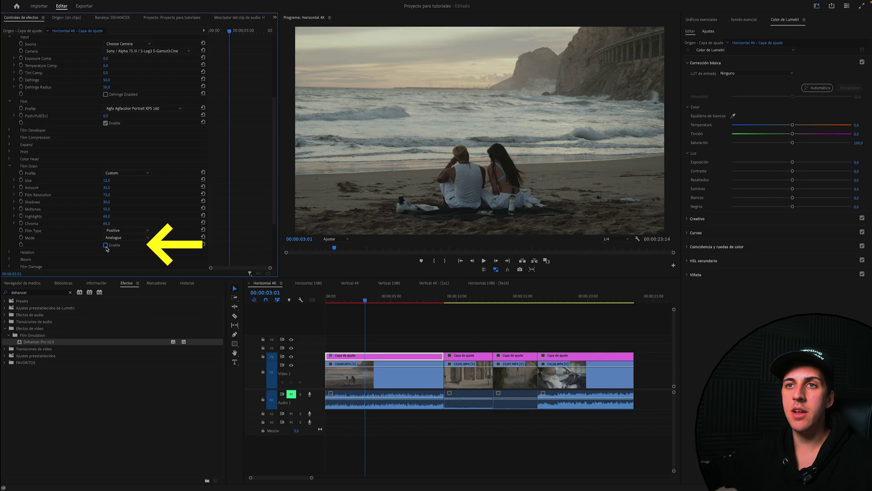
{"action": "left_click", "coordinate": [9, 165]}
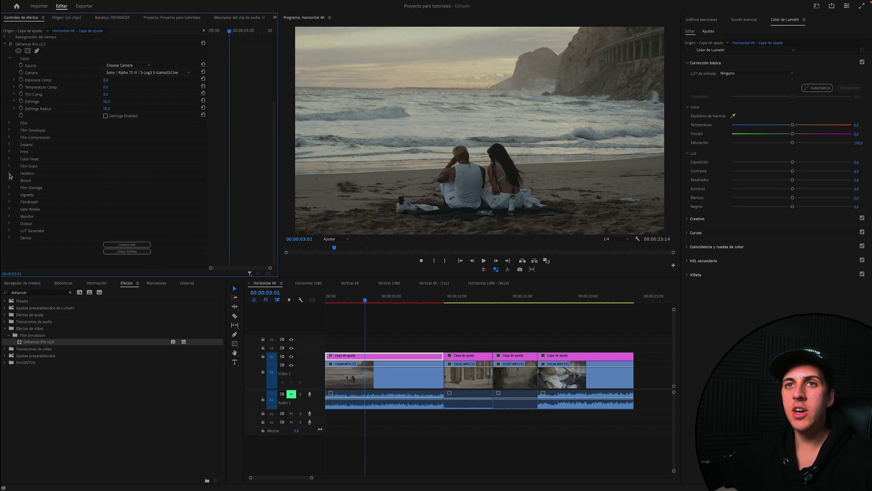
Expand the Halation settings and turn the halation effect on
{"action": "left_click", "coordinate": [9, 174]}
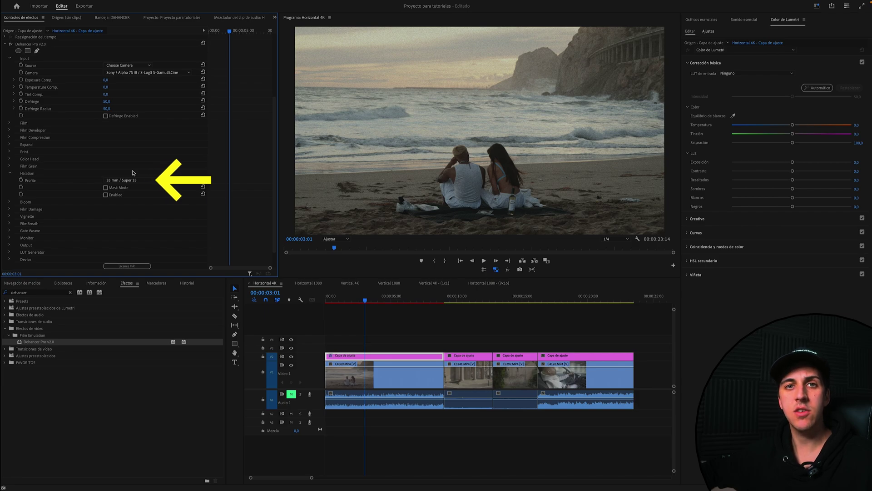
{"action": "left_click", "coordinate": [93, 181]}
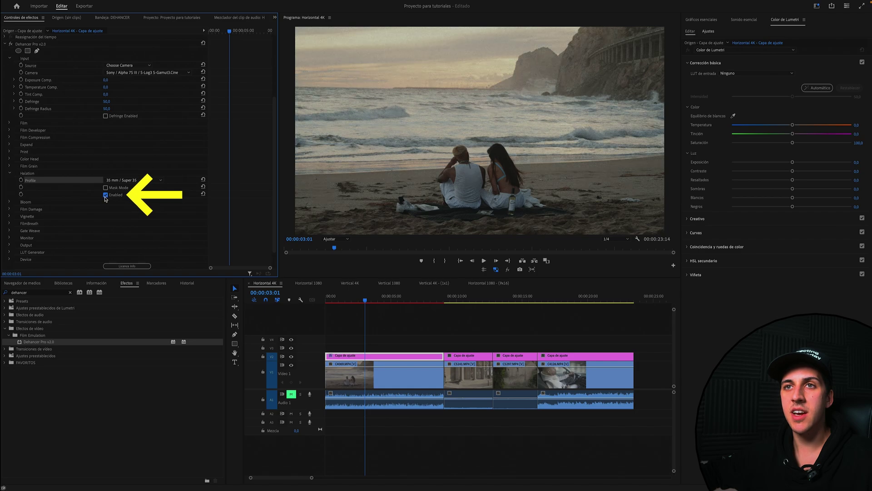
{"action": "left_click", "coordinate": [109, 196]}
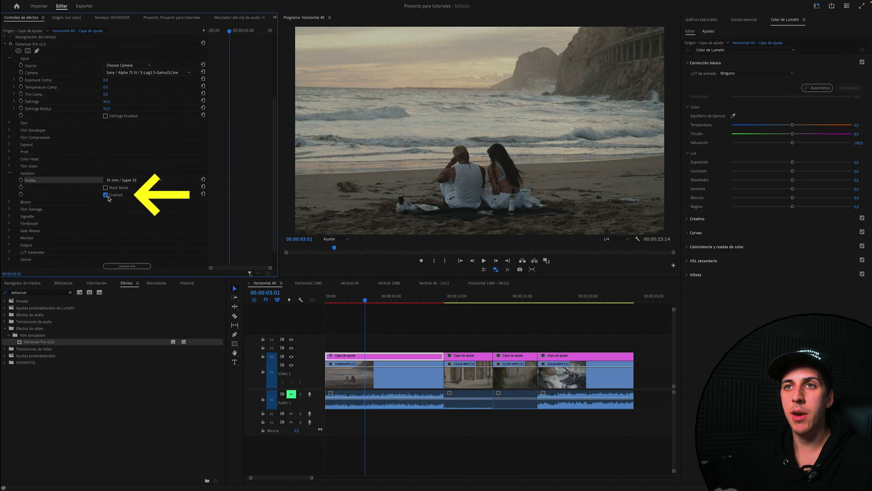
{"action": "left_click", "coordinate": [36, 183]}
Set the halation profile to 16 mm / Super 16 No Remjet, check its mask, then expand Bloom
{"action": "left_click", "coordinate": [121, 180]}
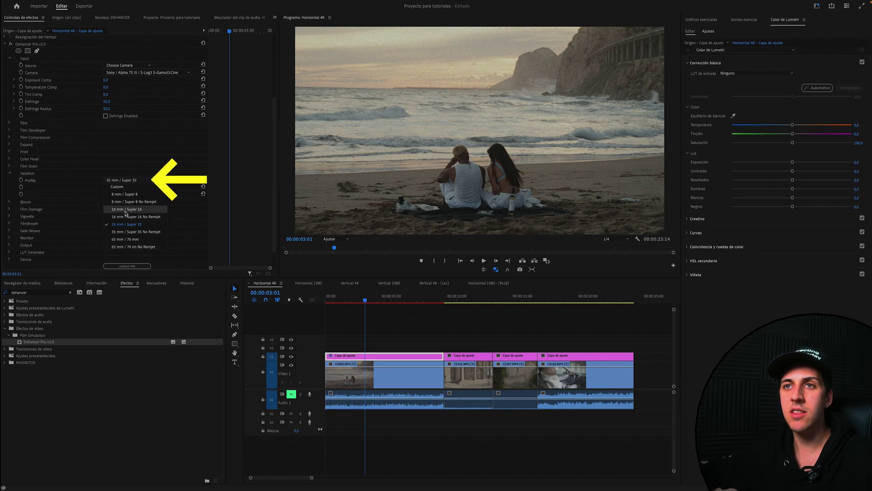
{"action": "left_click", "coordinate": [128, 216]}
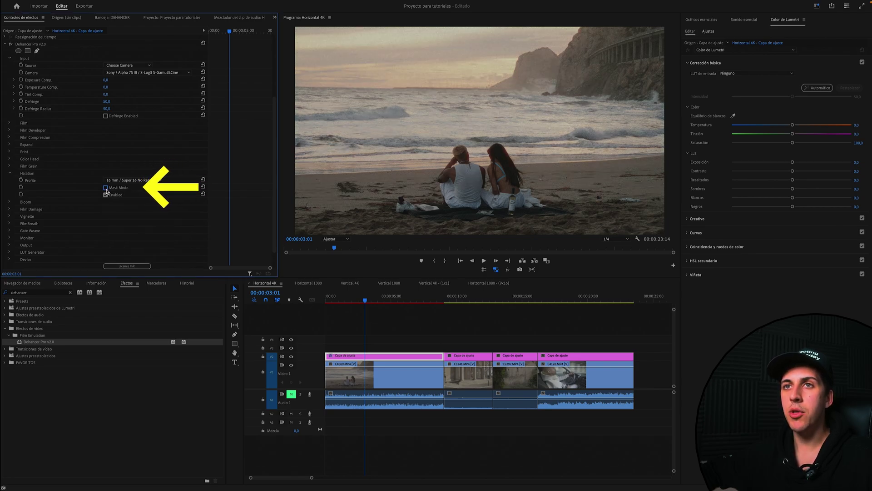
{"action": "left_click", "coordinate": [106, 188]}
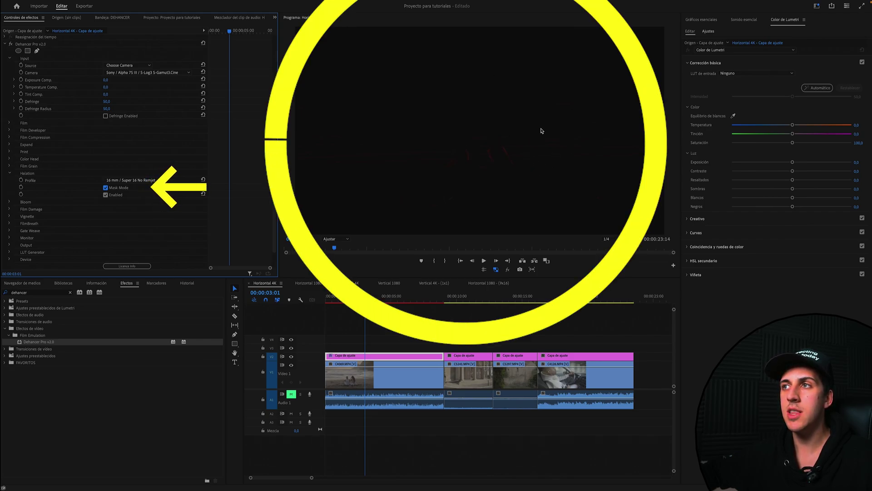
{"action": "left_click", "coordinate": [9, 174]}
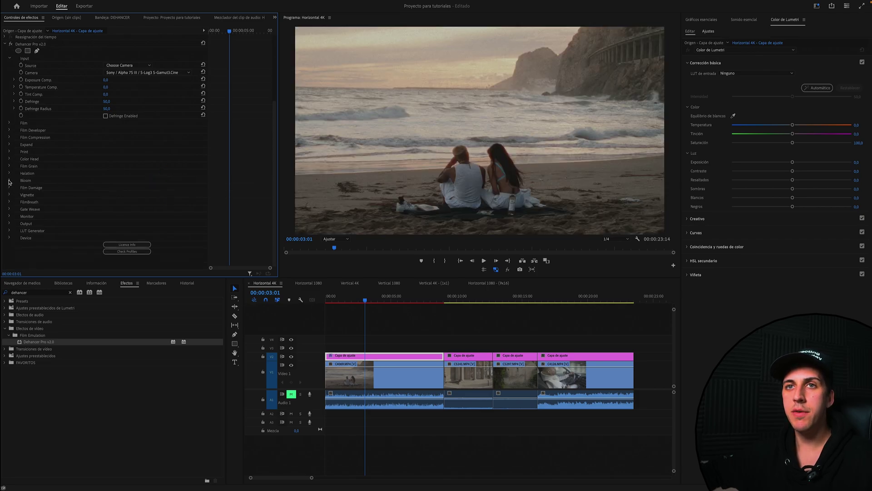
{"action": "left_click", "coordinate": [9, 181]}
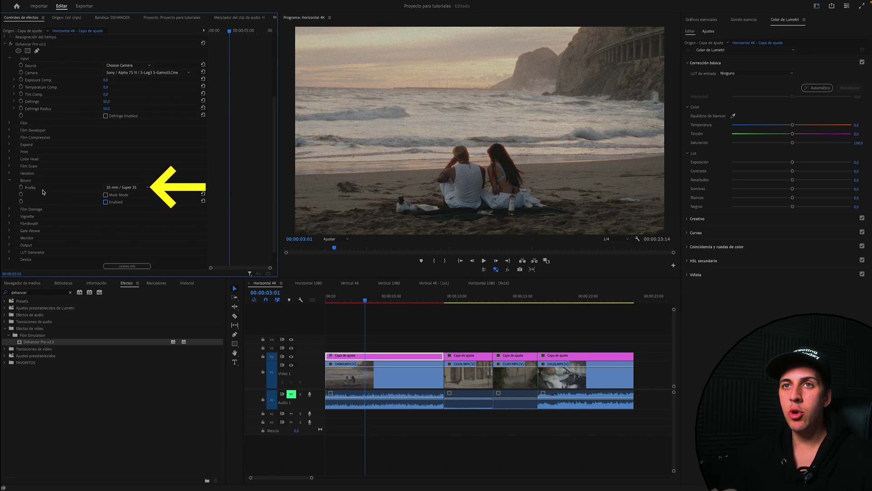
Turn bloom on with the 8 mm / Super 8 profile and collapse the Bloom settings
{"action": "left_click", "coordinate": [106, 203]}
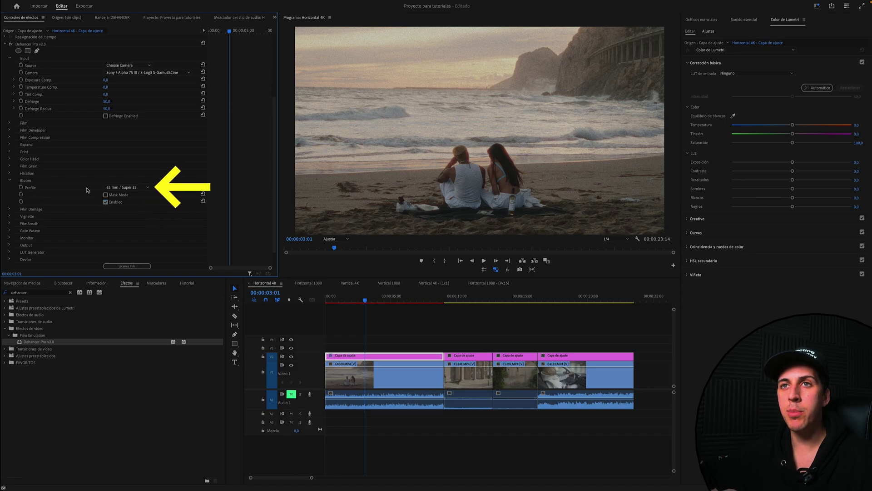
{"action": "left_click", "coordinate": [125, 187]}
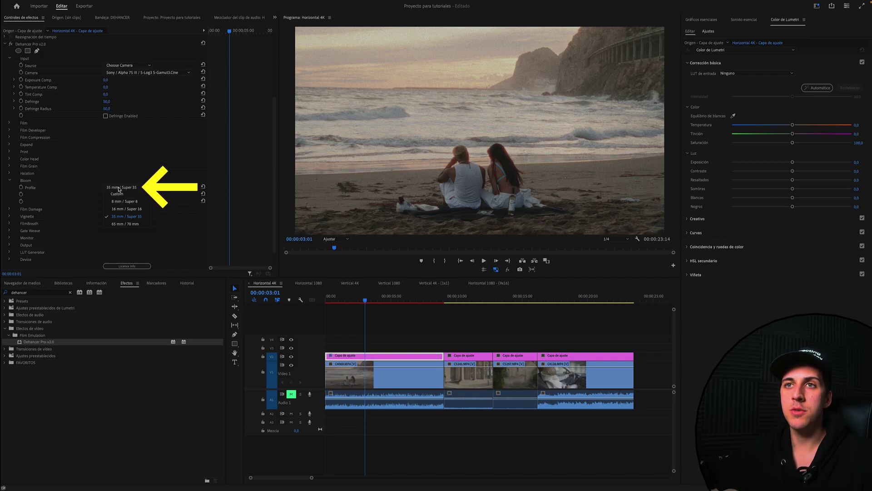
{"action": "left_click", "coordinate": [124, 201]}
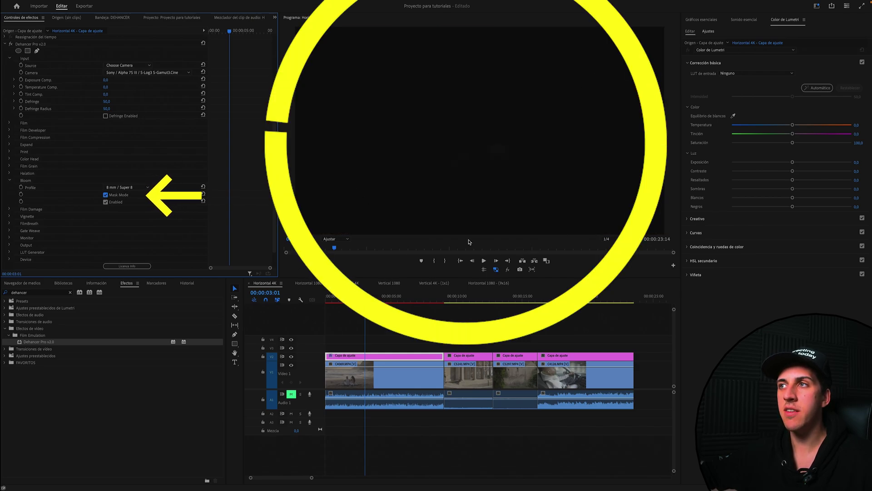
{"action": "left_click", "coordinate": [26, 180]}
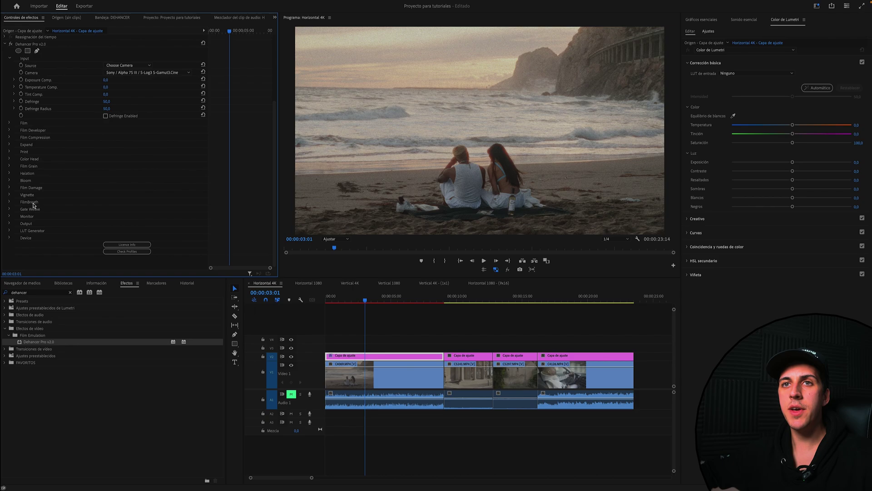
Enable Dehancer's Vignette and lower its Exposure to -0.6
{"action": "left_click", "coordinate": [9, 203]}
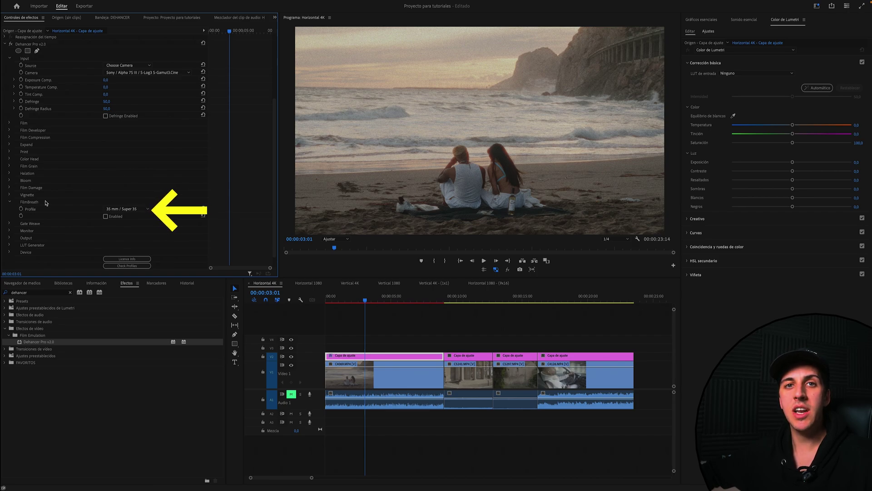
{"action": "left_click", "coordinate": [9, 202]}
{"action": "left_click", "coordinate": [9, 194]}
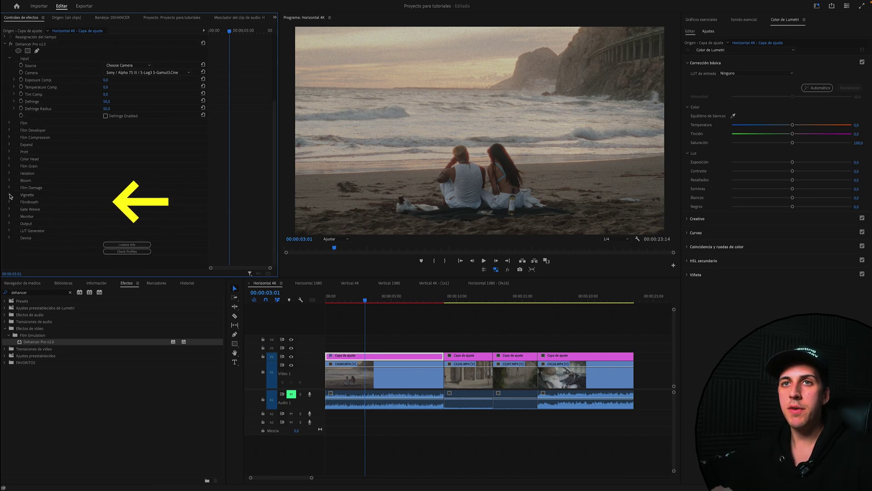
{"action": "left_click", "coordinate": [105, 245]}
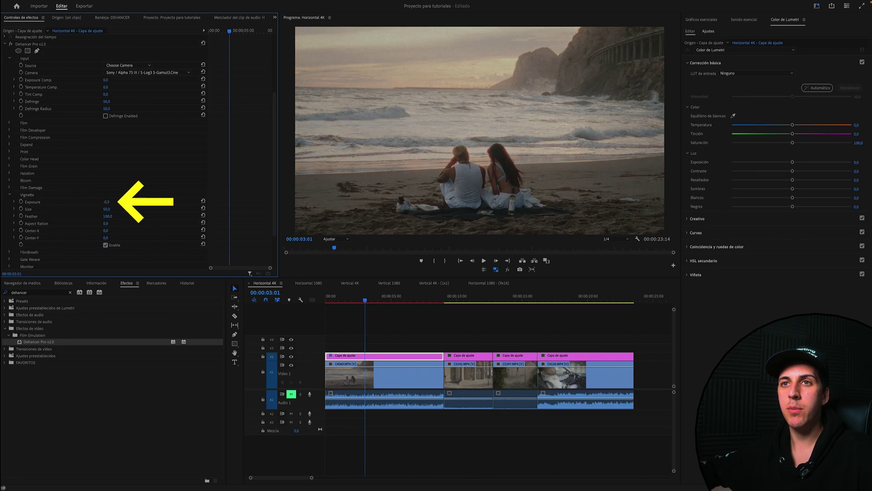
{"action": "left_click_drag", "start_coordinate": [106, 201], "coordinate": [100, 201]}
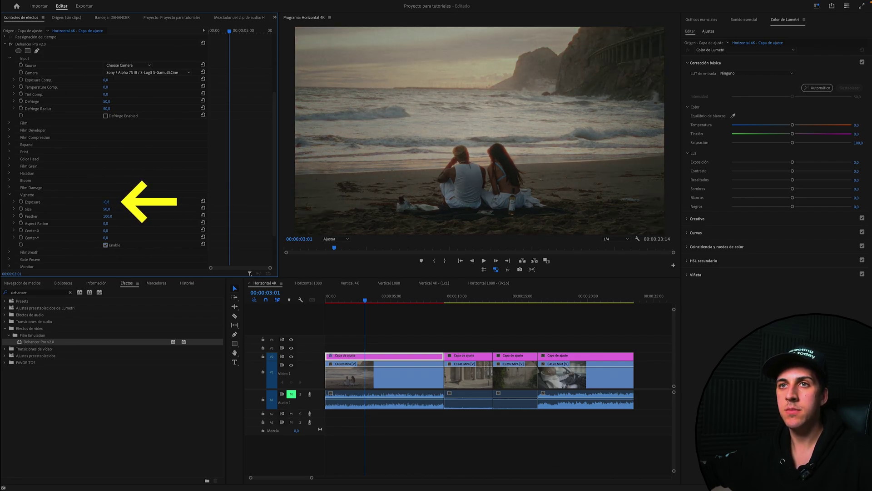
{"action": "left_click", "coordinate": [9, 195]}
Enable 35 mm / Super 35 Gate Weave on the adjustment layer
{"action": "left_click", "coordinate": [28, 209]}
{"action": "left_click", "coordinate": [105, 223]}
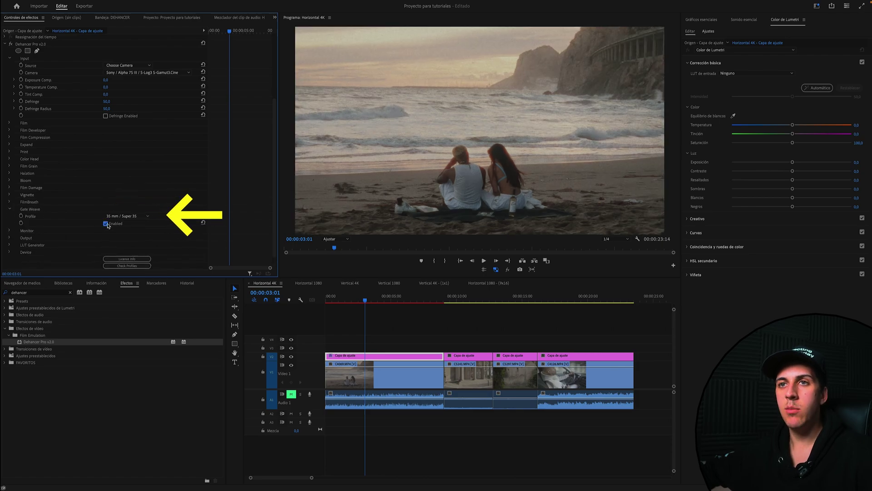
{"action": "left_click", "coordinate": [10, 209]}
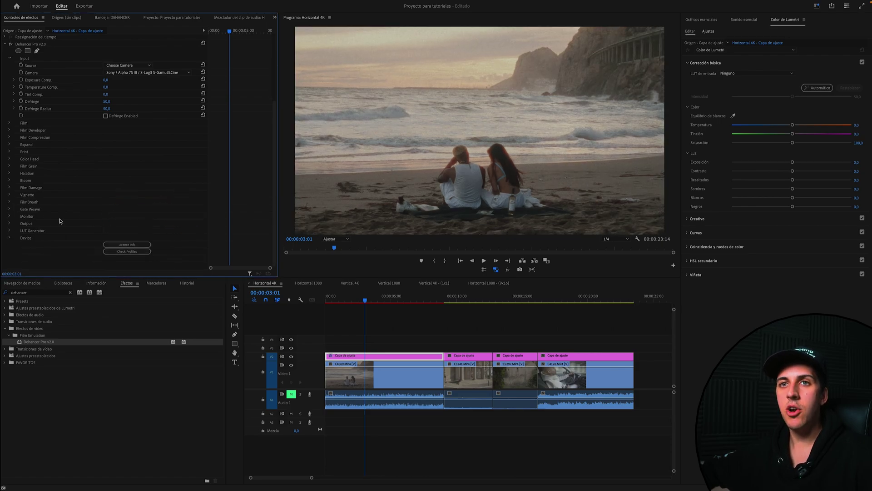
Check exposure by toggling Monitor's False Color IRE view on and off
{"action": "left_click", "coordinate": [9, 216]}
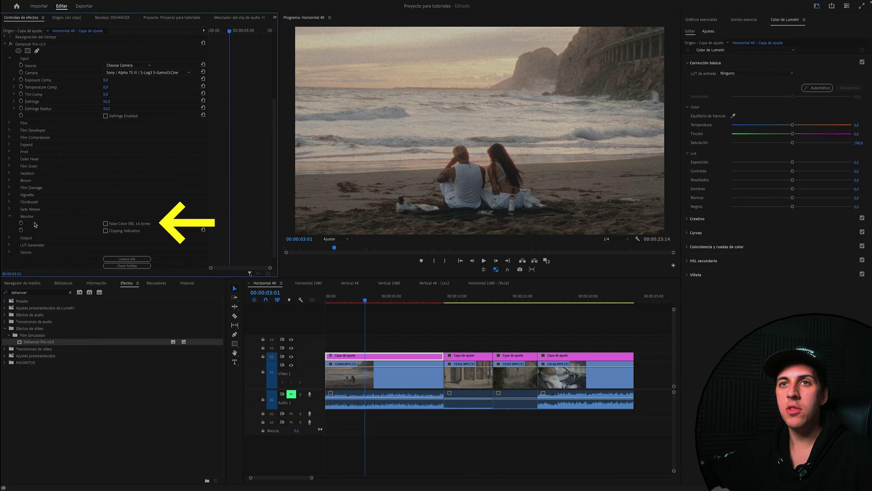
{"action": "left_click", "coordinate": [105, 223]}
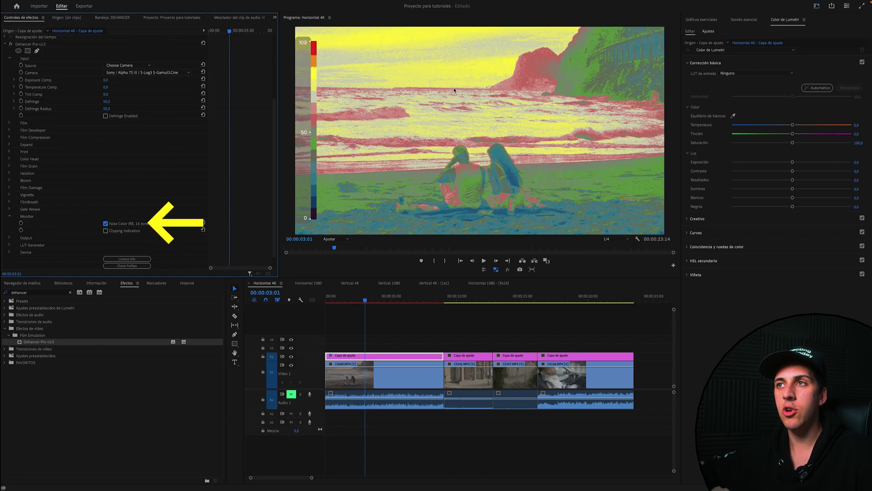
{"action": "left_click", "coordinate": [105, 224]}
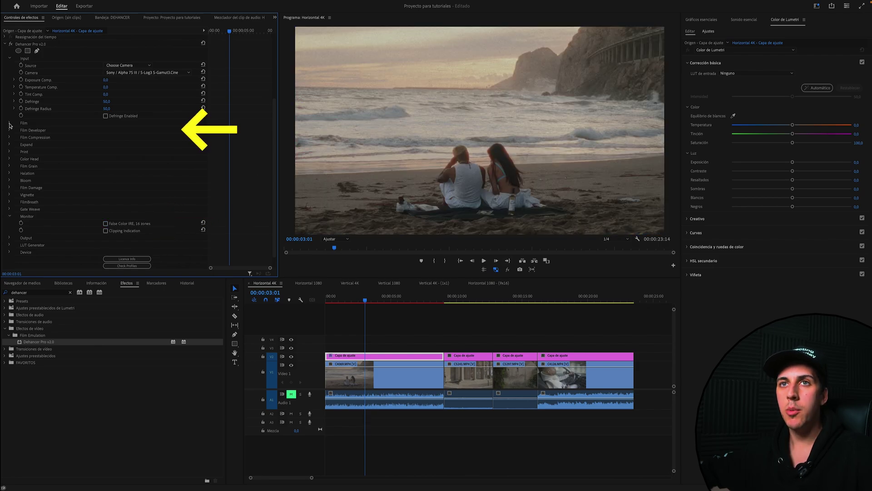
Keep Agfa Agfacolor Portrait XPS 160 as the film stock and expand Print settings
{"action": "left_click", "coordinate": [9, 122]}
{"action": "left_click", "coordinate": [132, 130]}
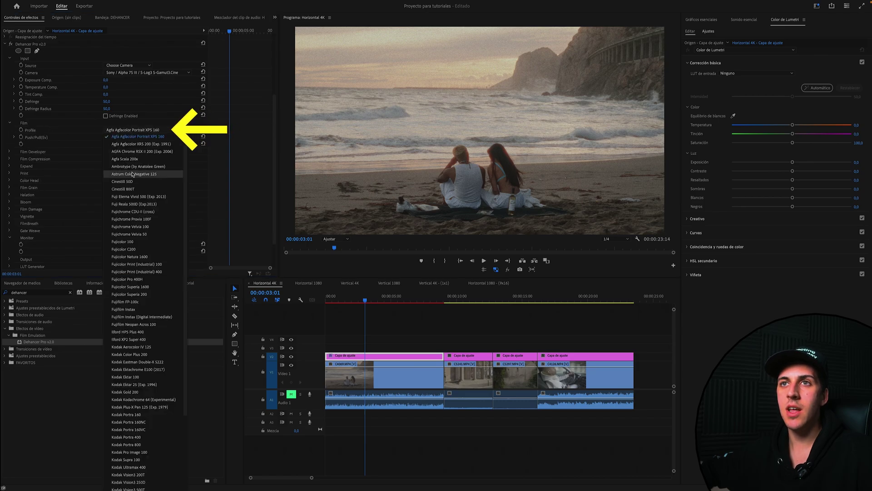
{"action": "scroll", "coordinate": [145, 212], "scroll_direction": "up", "scroll_amount": 5}
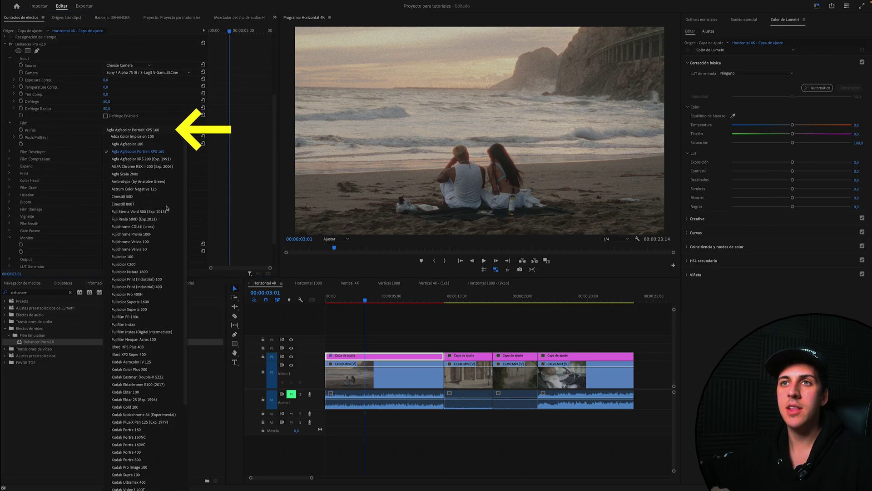
{"action": "left_click", "coordinate": [136, 151]}
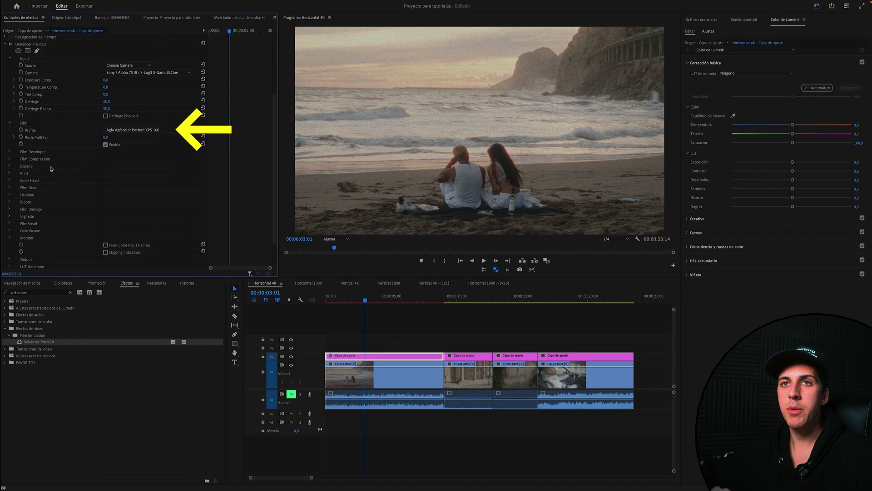
{"action": "left_click", "coordinate": [9, 174]}
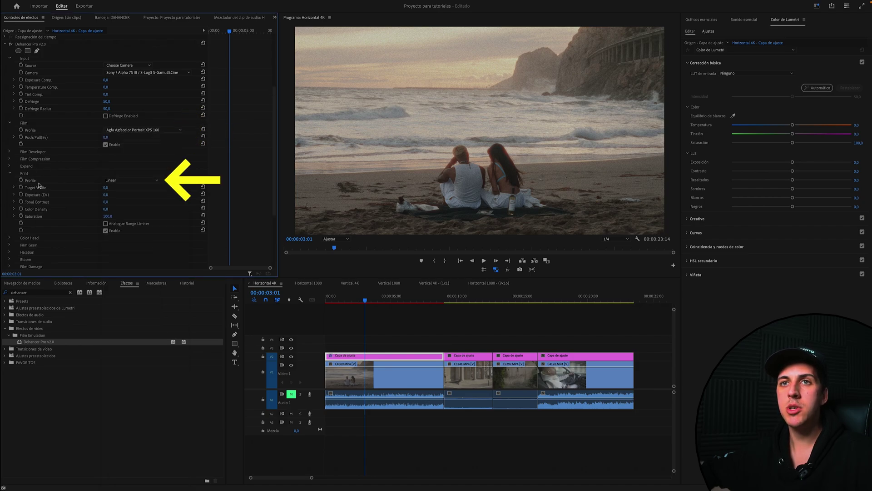
Keep Linear as the Dehancer print profile
{"action": "left_click", "coordinate": [114, 180]}
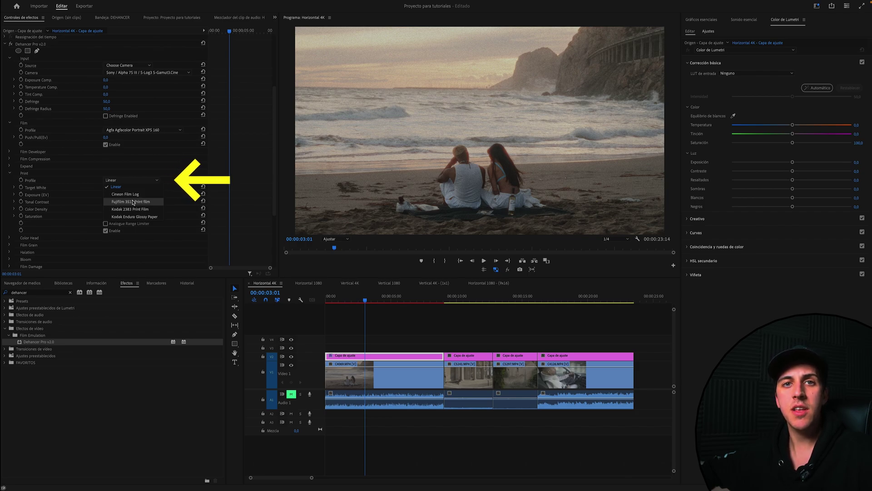
{"action": "left_click", "coordinate": [90, 197]}
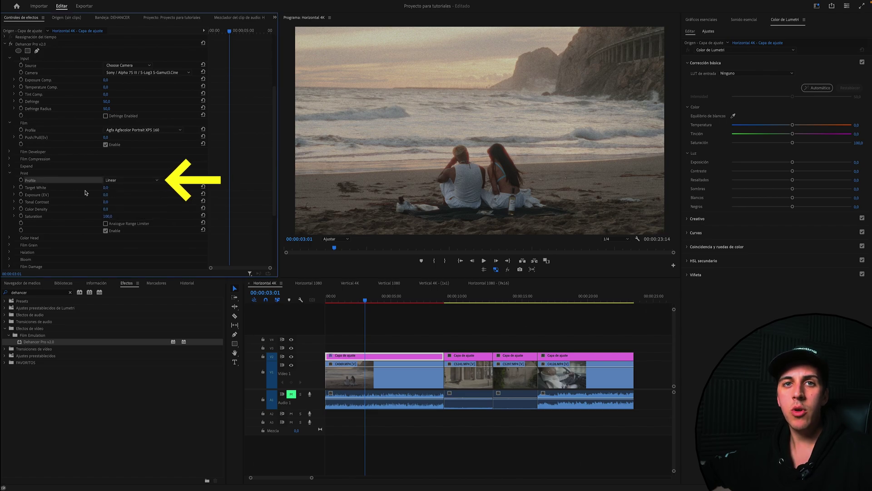
{"action": "left_click", "coordinate": [118, 180]}
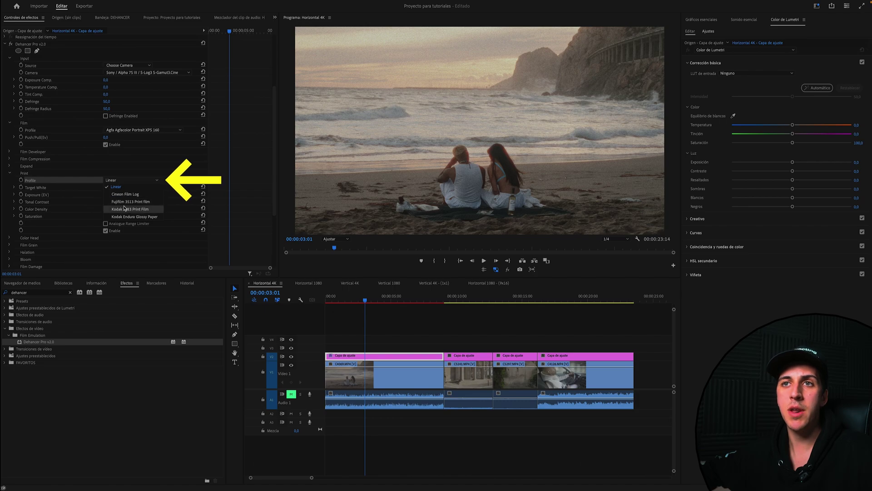
{"action": "left_click", "coordinate": [90, 182]}
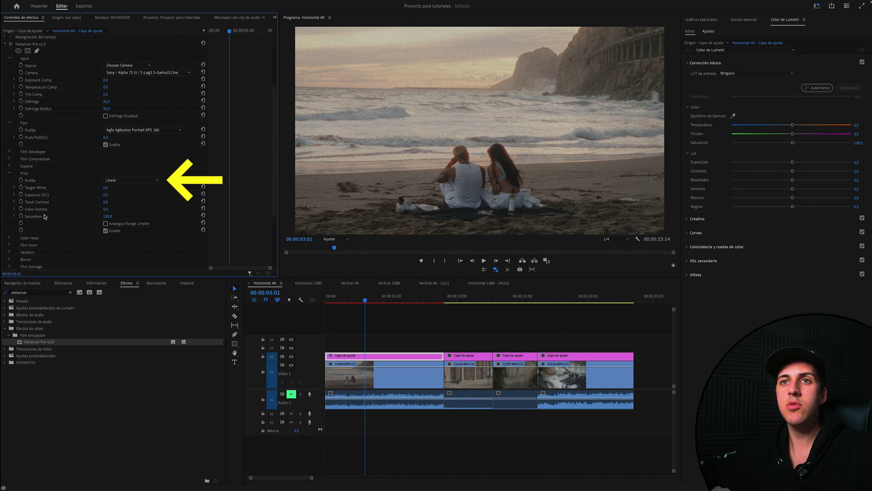
Set the print Color Density to 100, passing through 91
{"action": "left_click", "coordinate": [106, 210]}
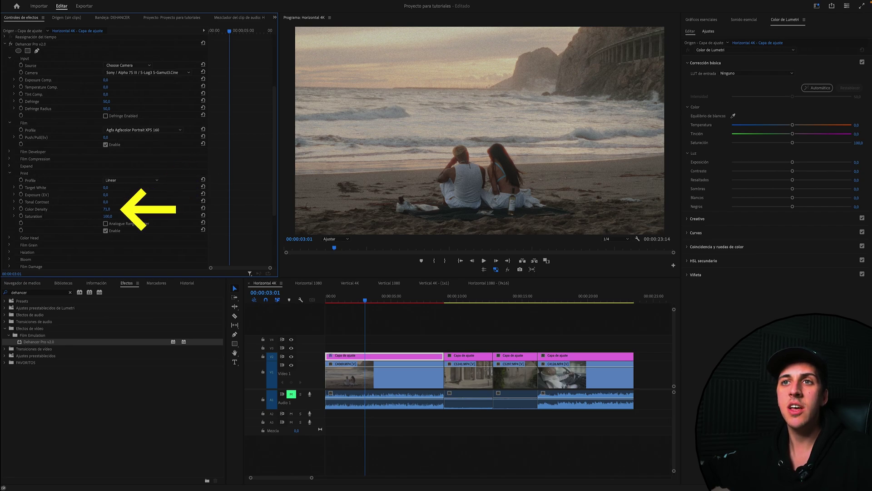
{"action": "type", "text": "91"}
{"action": "key", "text": "Return"}
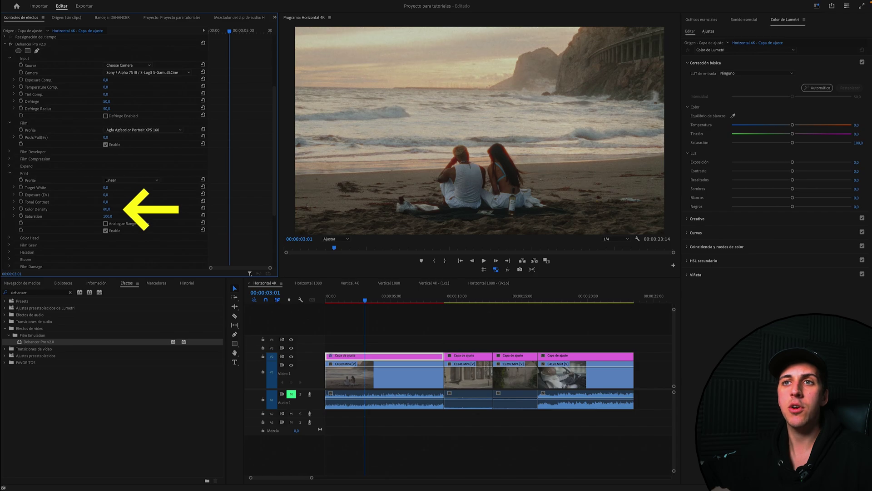
{"action": "type", "text": "100"}
{"action": "key", "text": "Return"}
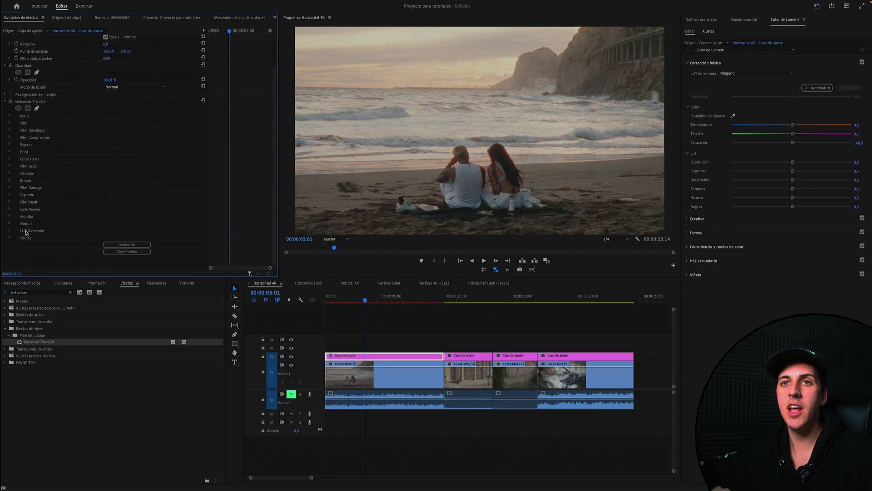
Expand Dehancer's LUT Generator group and scroll down to its options
{"action": "left_click", "coordinate": [9, 231]}
{"action": "scroll", "coordinate": [60, 235], "scroll_direction": "down", "scroll_amount": 1}
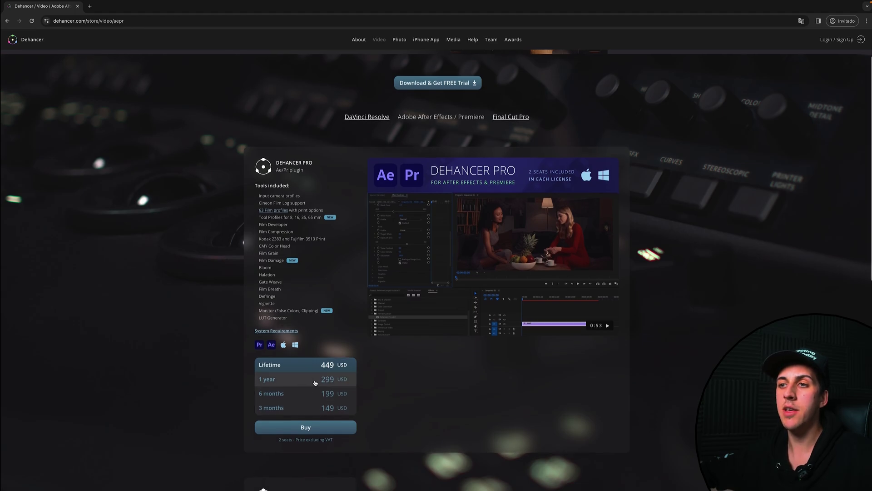
{"action": "scroll", "coordinate": [216, 244], "scroll_direction": "down", "scroll_amount": 1}
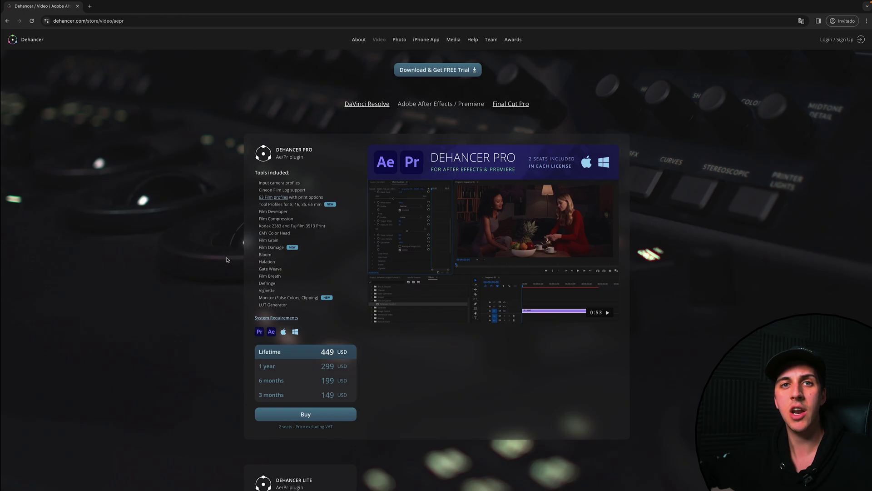
{"action": "scroll", "coordinate": [431, 182], "scroll_direction": "down", "scroll_amount": 5}
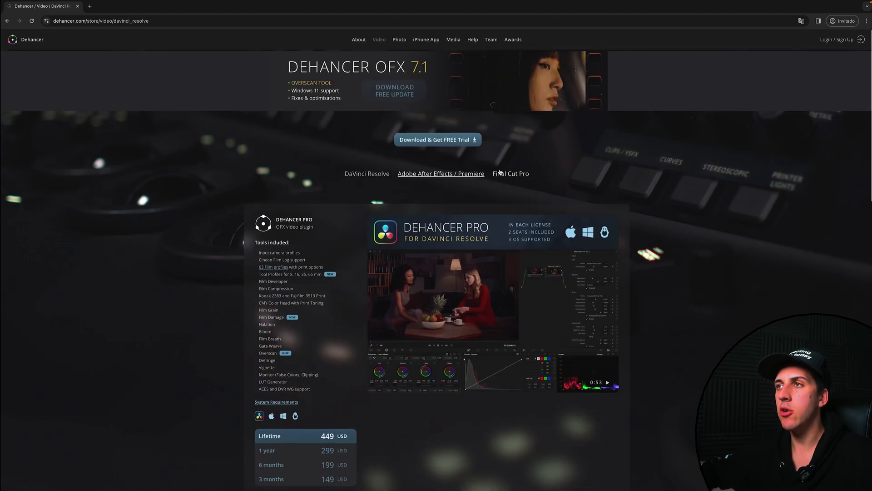
{"action": "scroll", "coordinate": [487, 234], "scroll_direction": "down", "scroll_amount": 15}
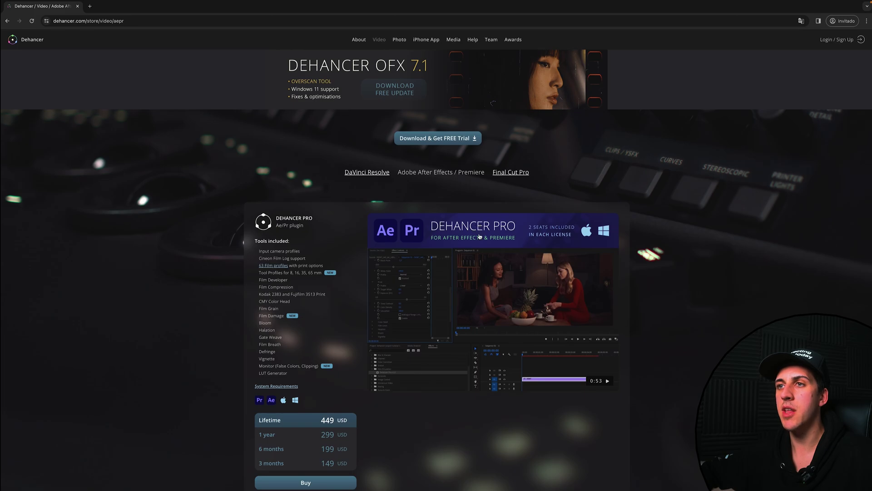
{"action": "scroll", "coordinate": [477, 237], "scroll_direction": "down", "scroll_amount": 2}
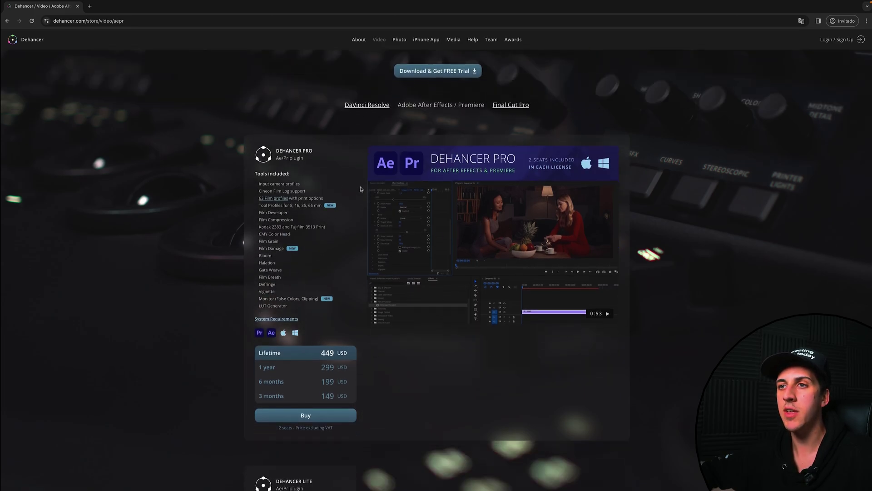
{"action": "scroll", "coordinate": [360, 189], "scroll_direction": "down", "scroll_amount": 6}
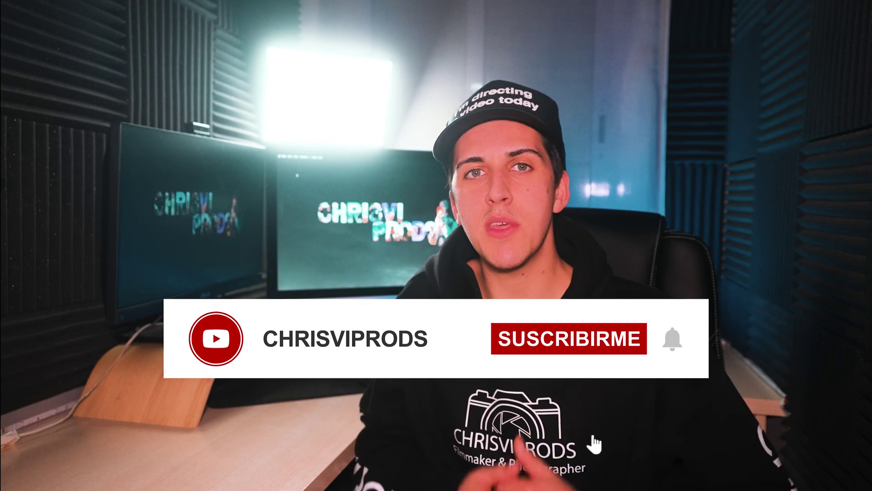